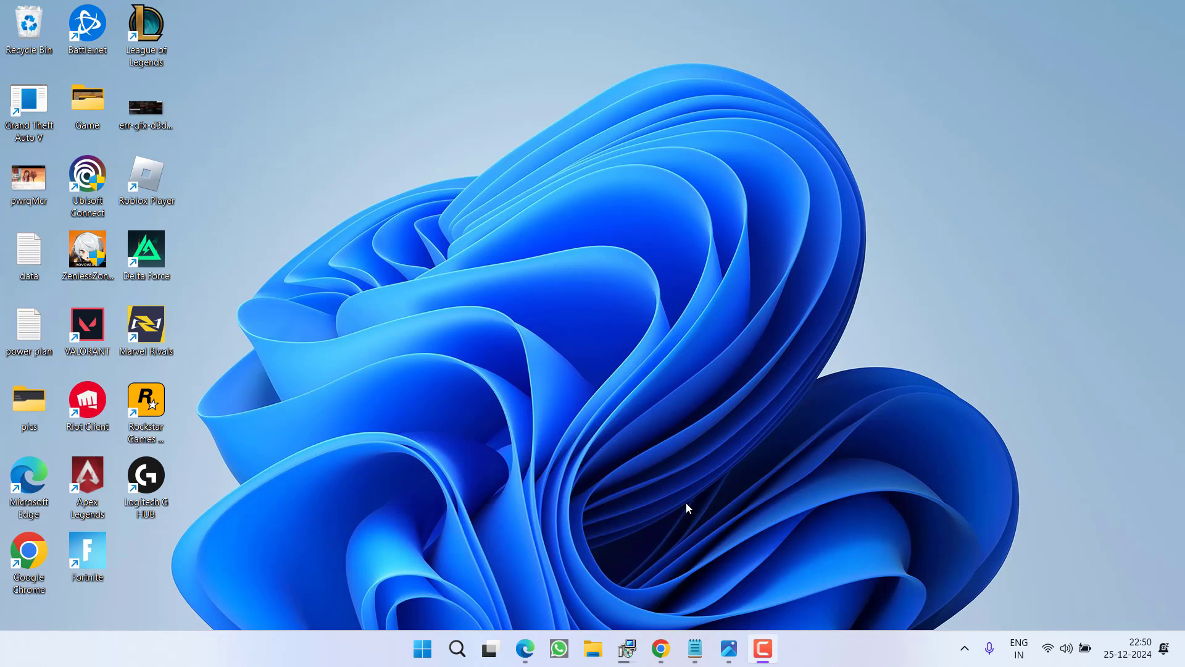
Review Steam's In Game overlay settings, then close Steam's settings and window.
click(708, 399)
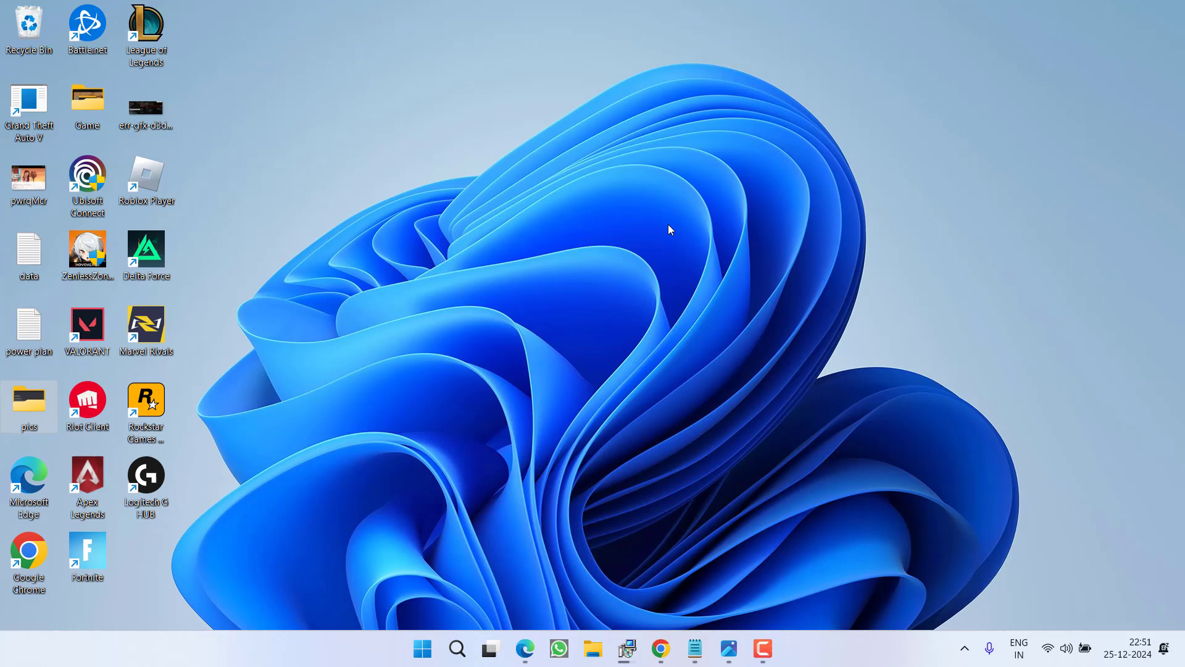
click(965, 648)
click(995, 600)
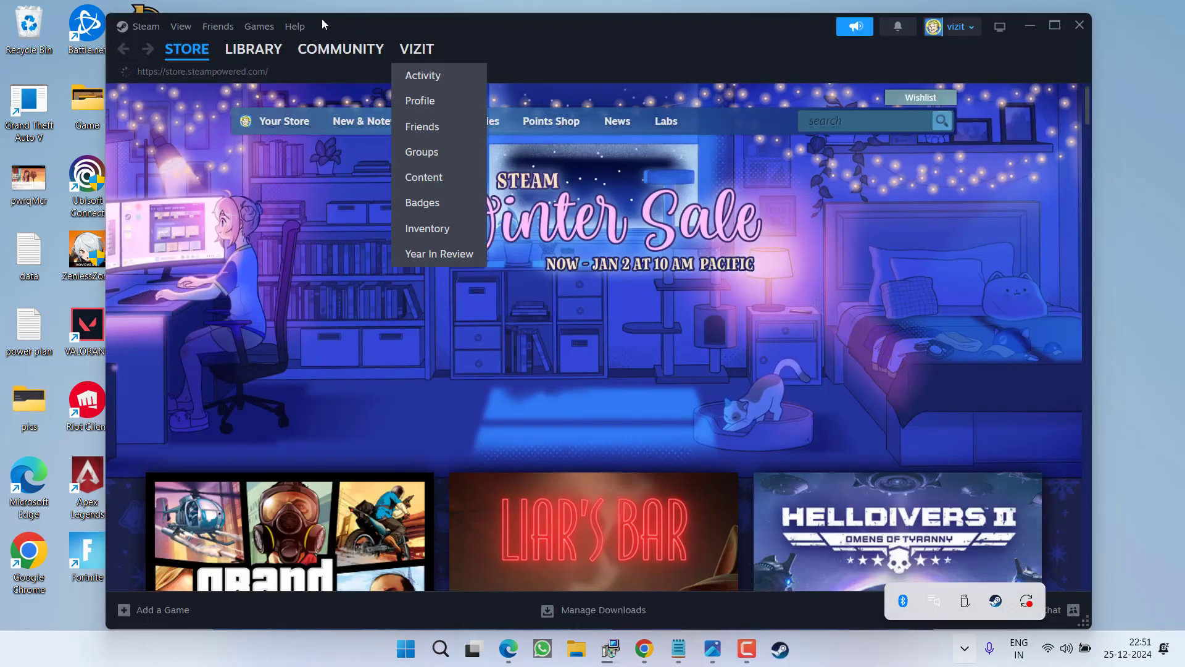
click(143, 26)
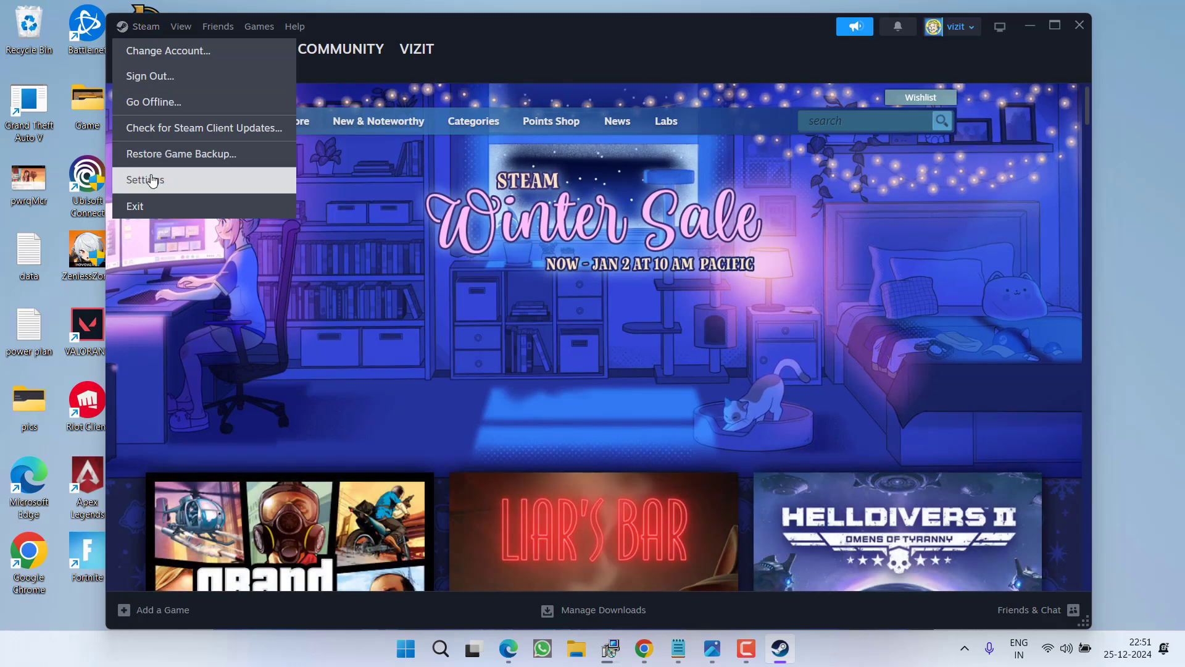
click(151, 178)
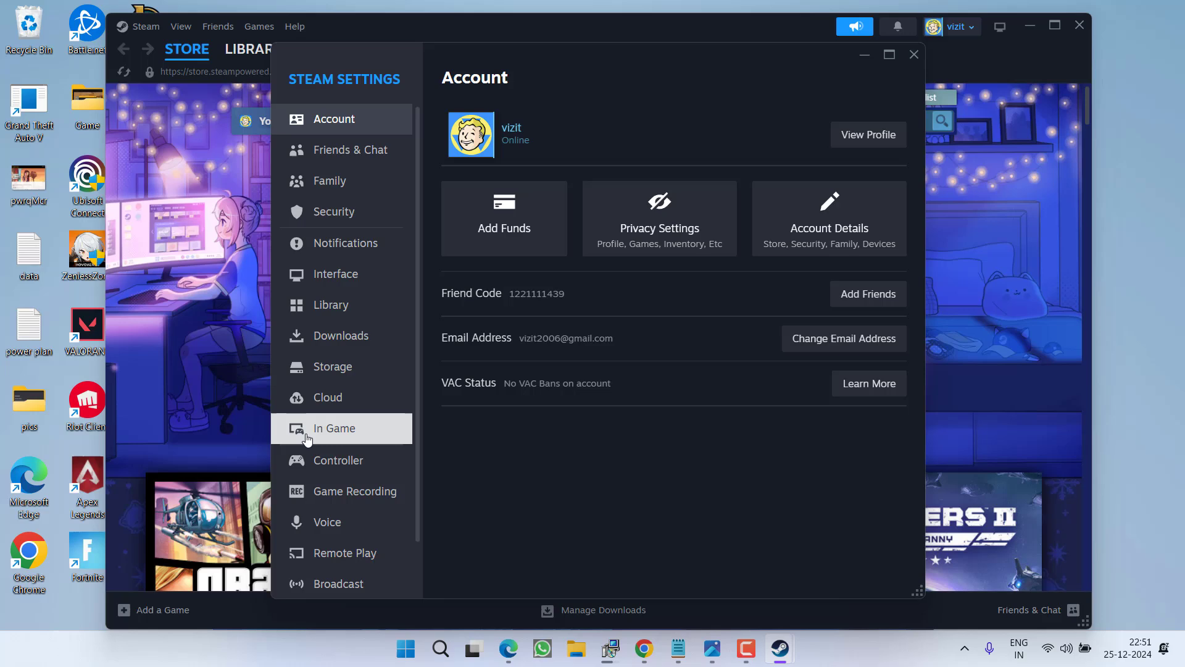
click(331, 430)
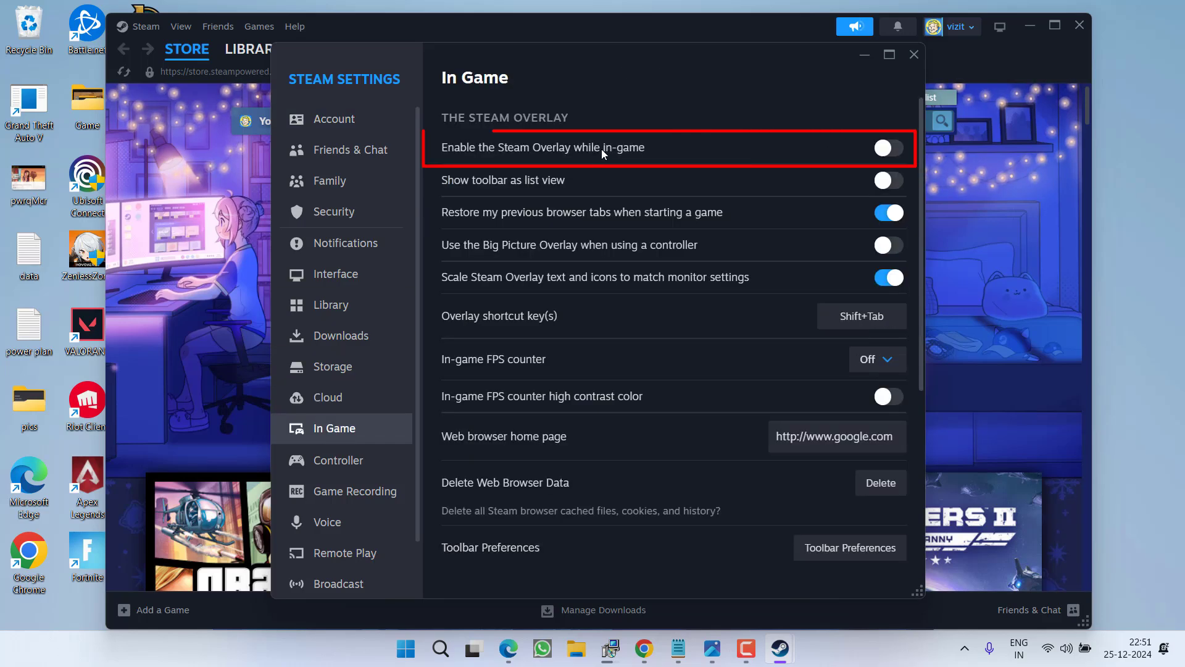
click(915, 55)
click(1075, 36)
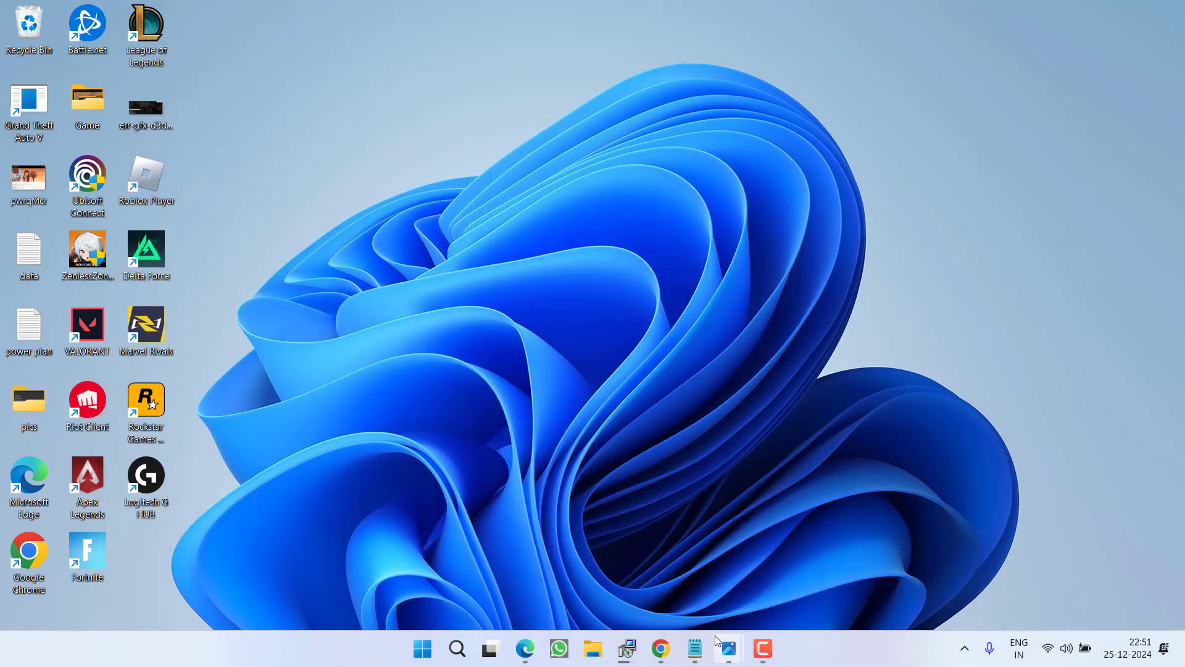
View the Discord overlay and disable-nvidia-overlay-2.png reference images, then close them.
click(717, 639)
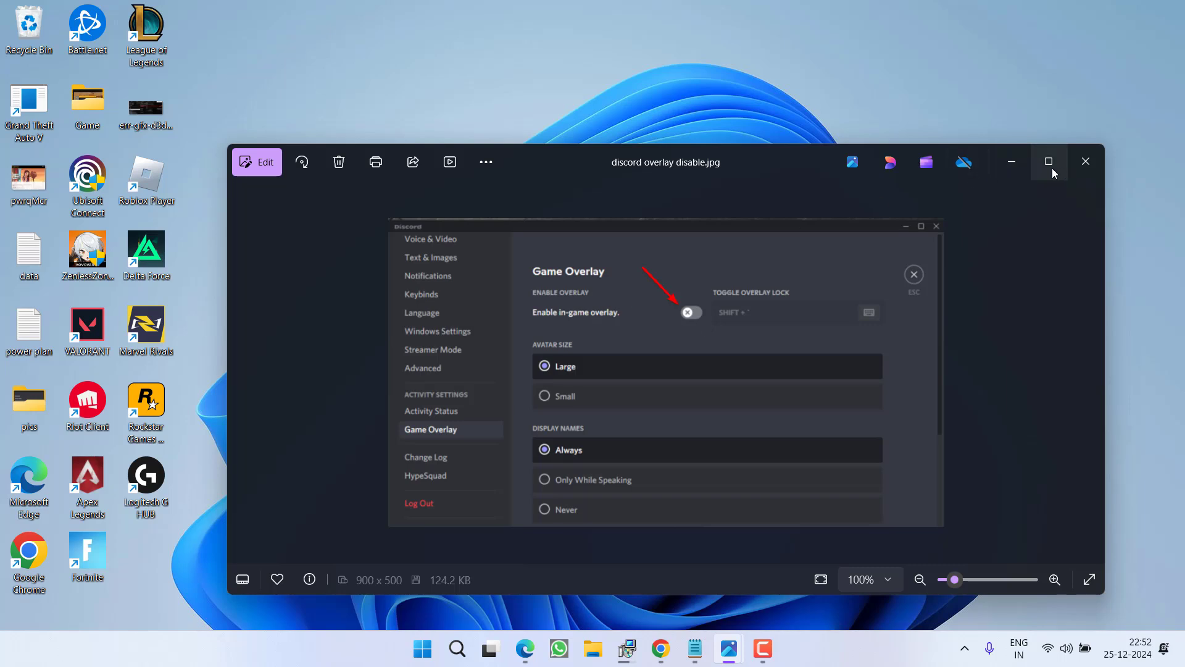
click(1086, 161)
mouse_move(724, 643)
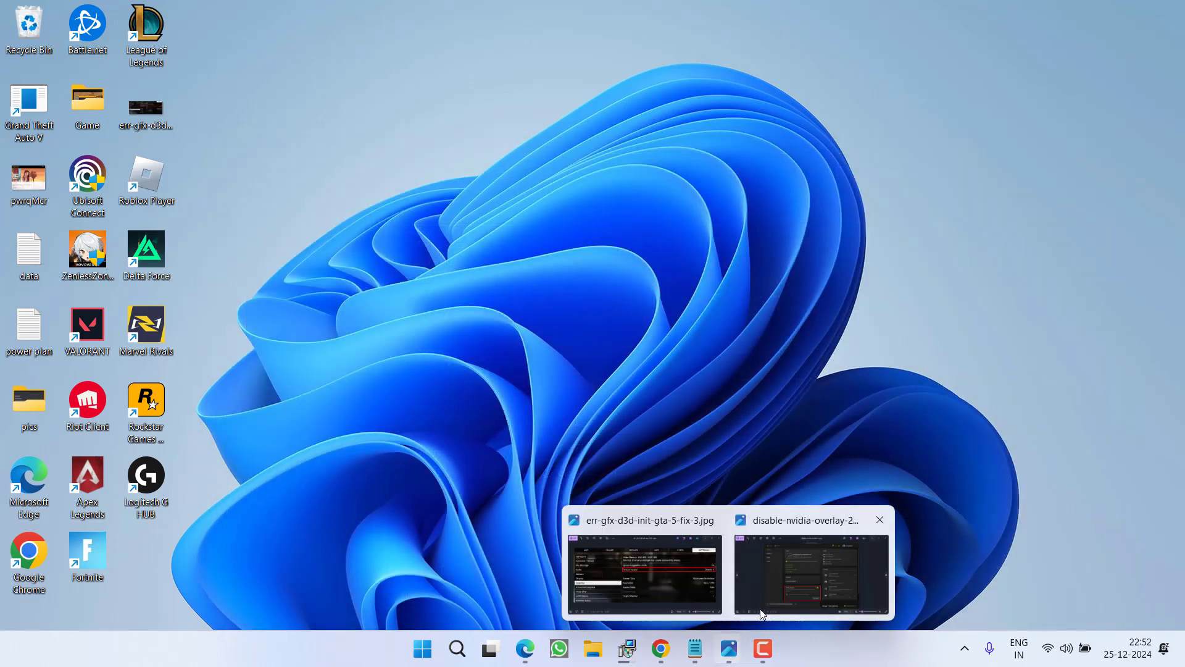
click(787, 574)
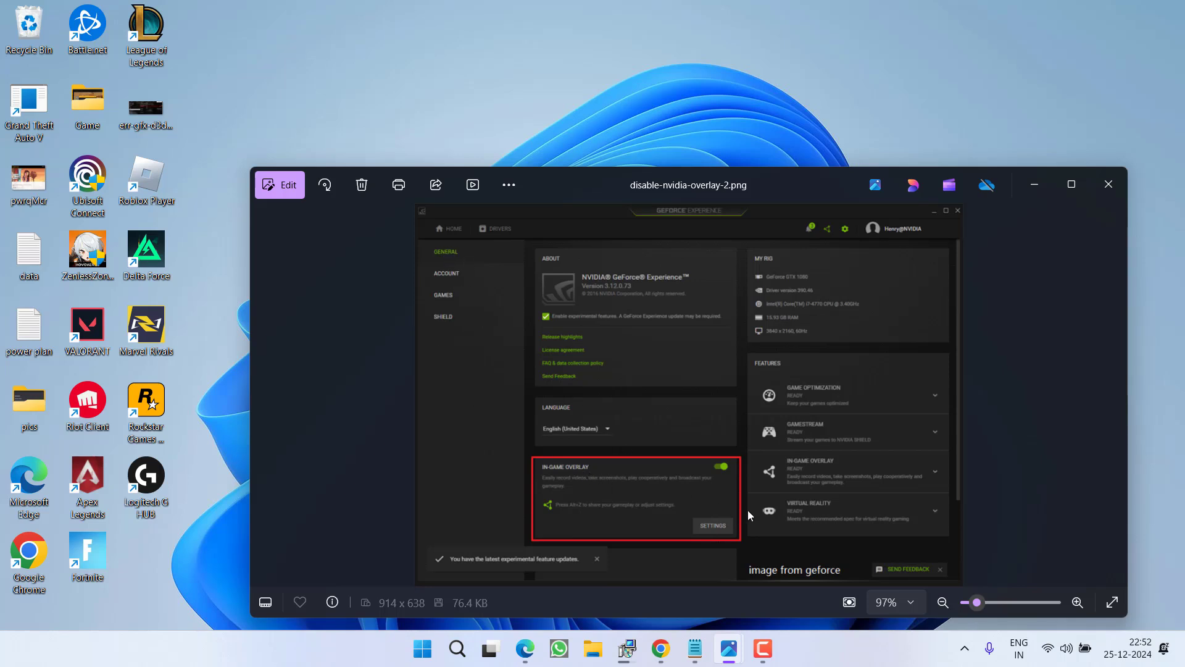
click(1110, 184)
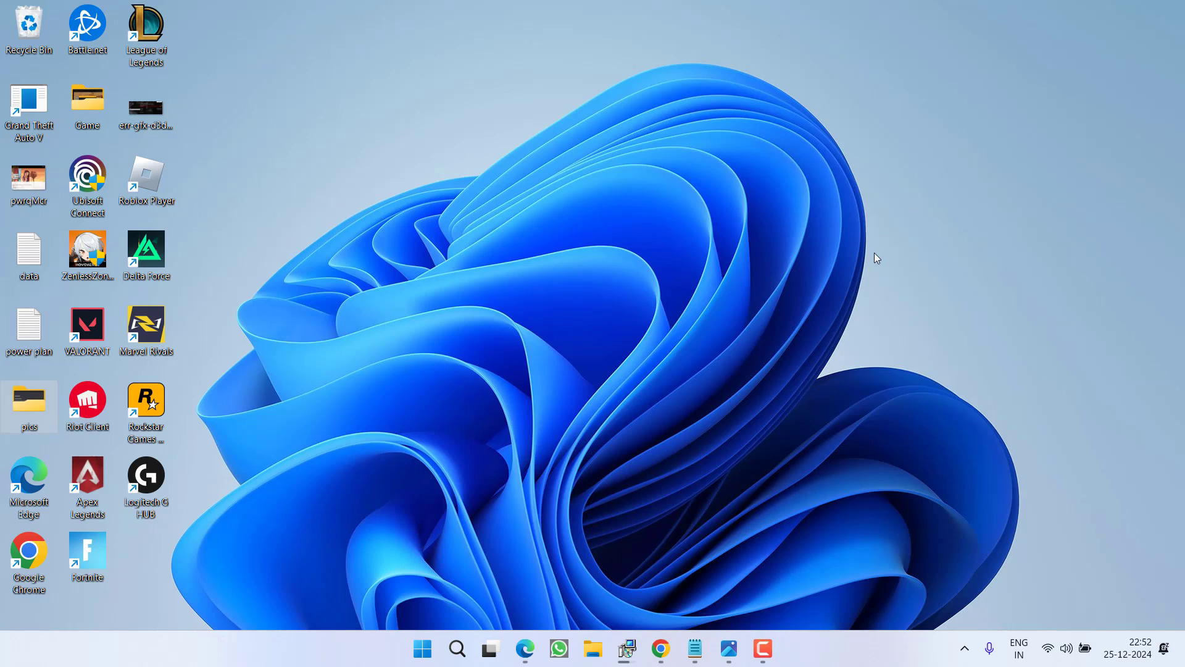
Launch Device Manager and expand Display adaptors to see AMD Radeon(TM) Graphics and Radeon RX 5500M.
right_click(423, 648)
click(405, 308)
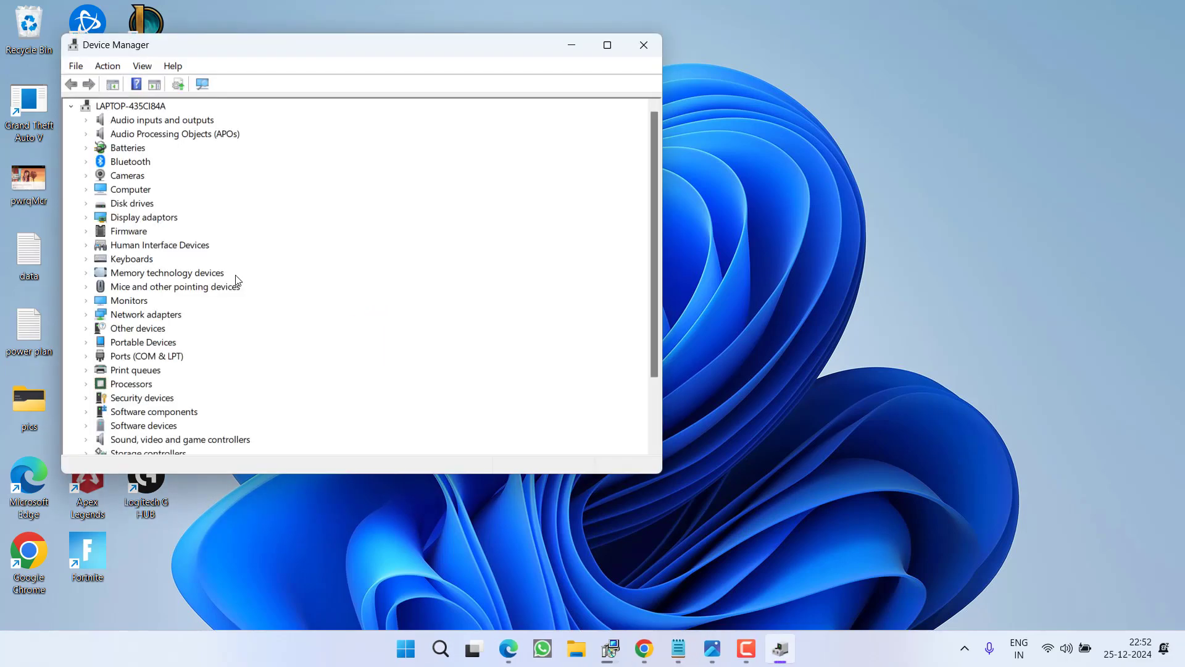
double_click(149, 217)
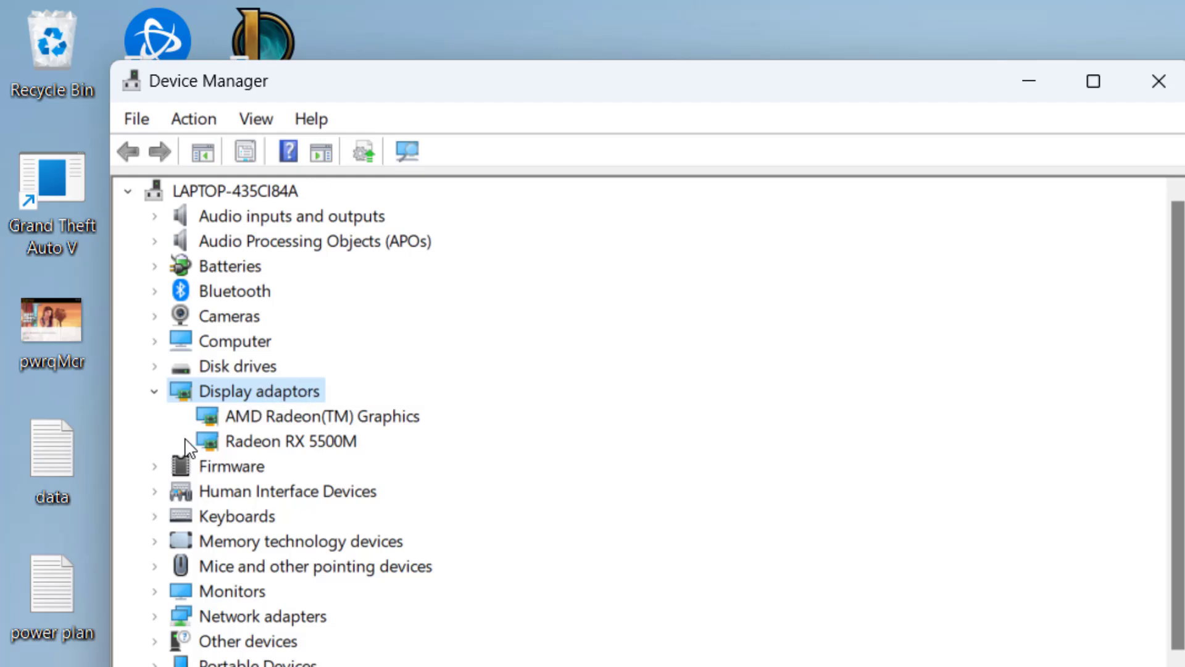
click(352, 420)
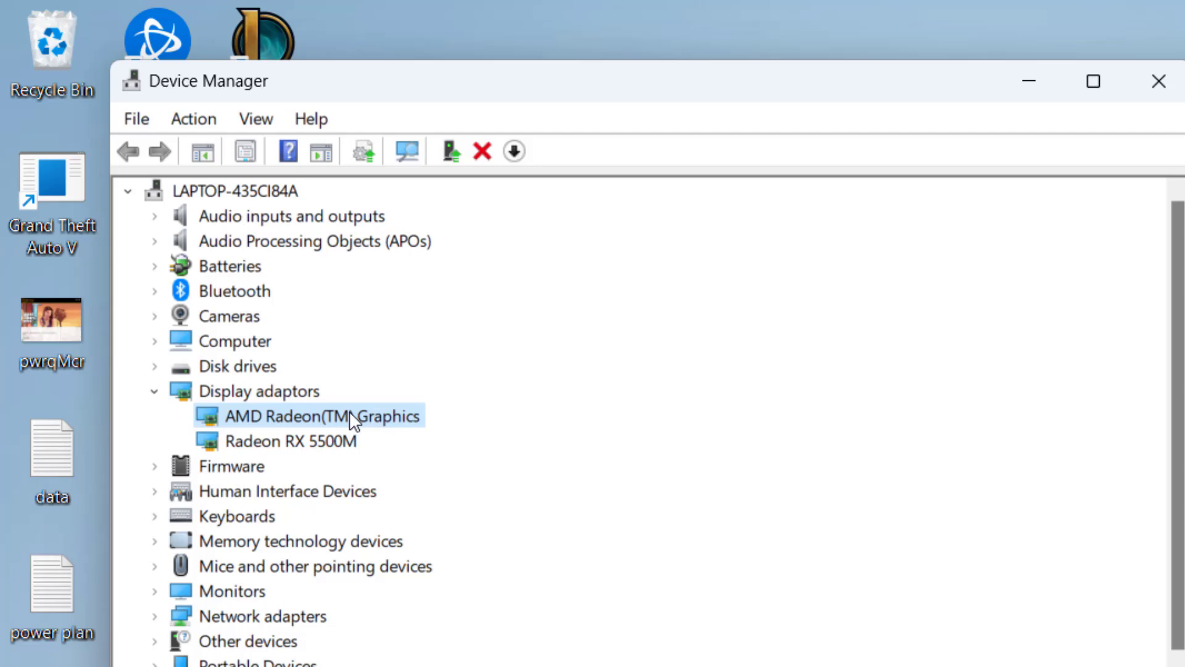
click(330, 442)
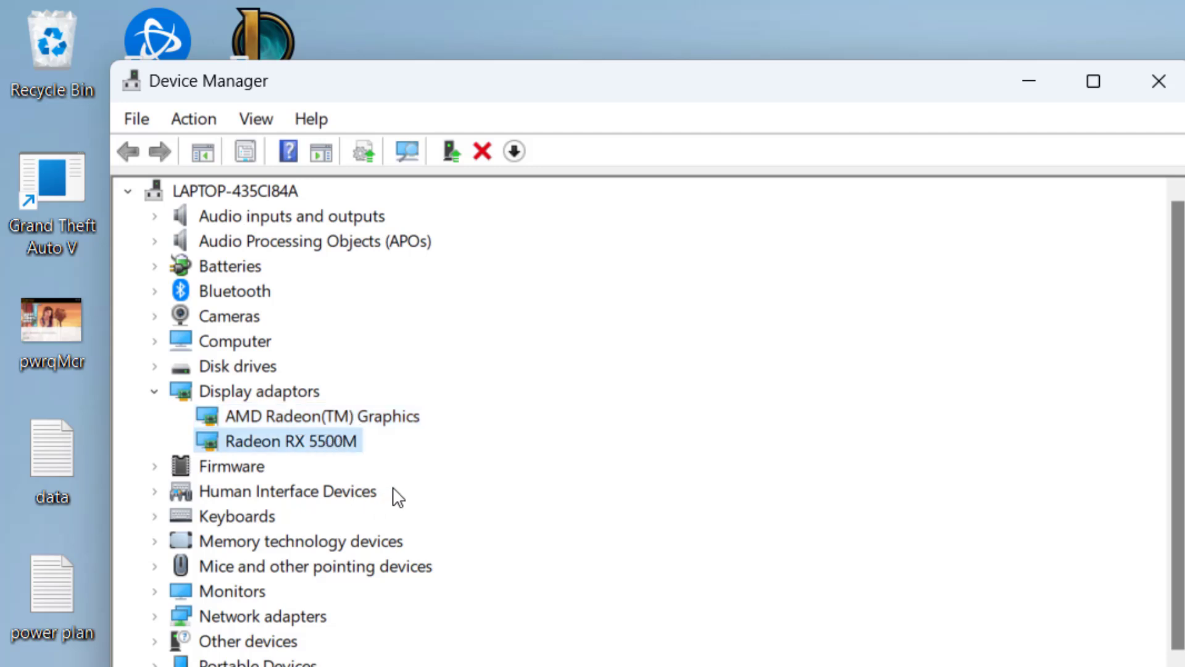
right_click(312, 456)
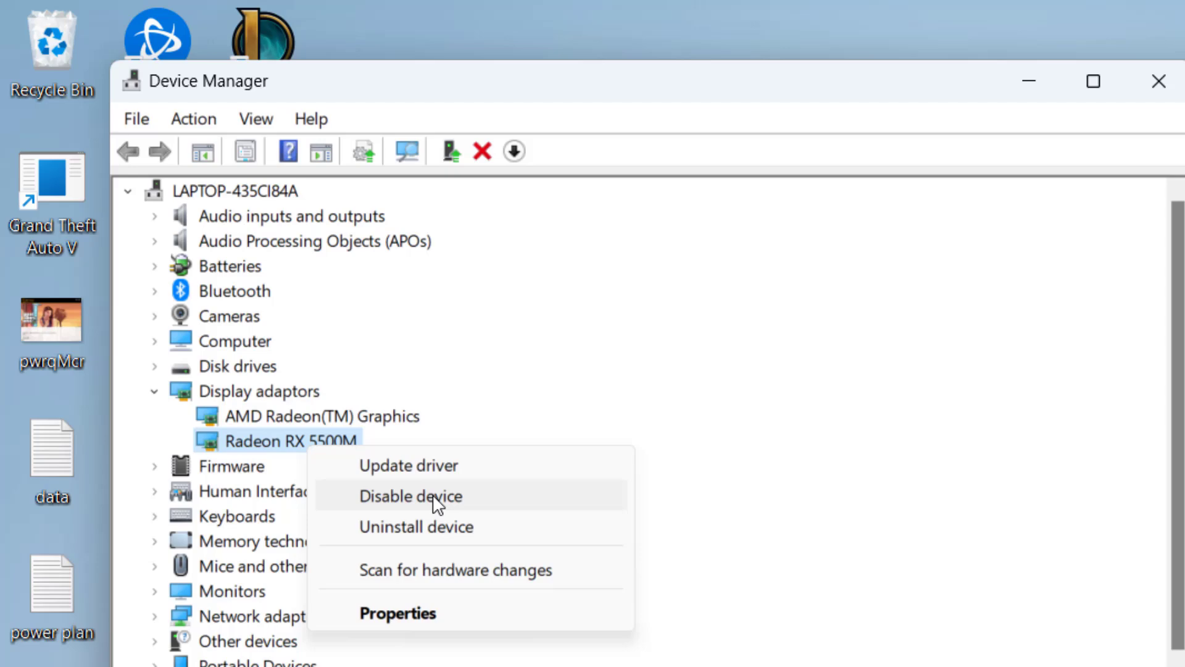
click(676, 519)
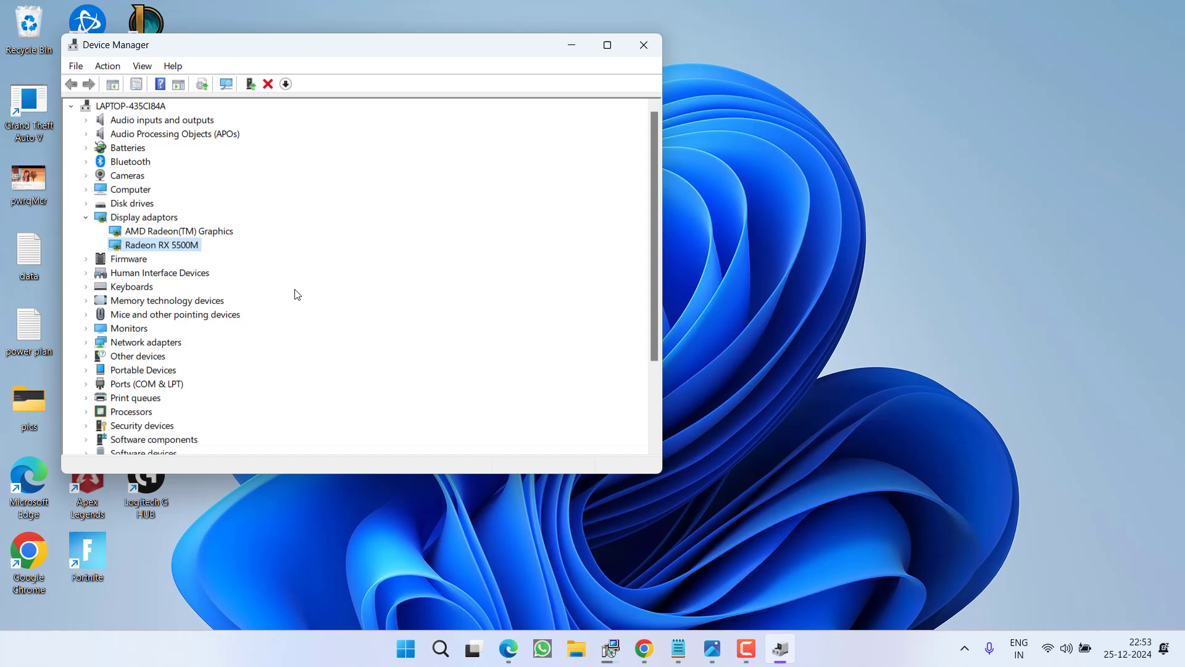
Check the Radeon RX 5500M actions, then close Device Manager without disabling the card.
right_click(173, 250)
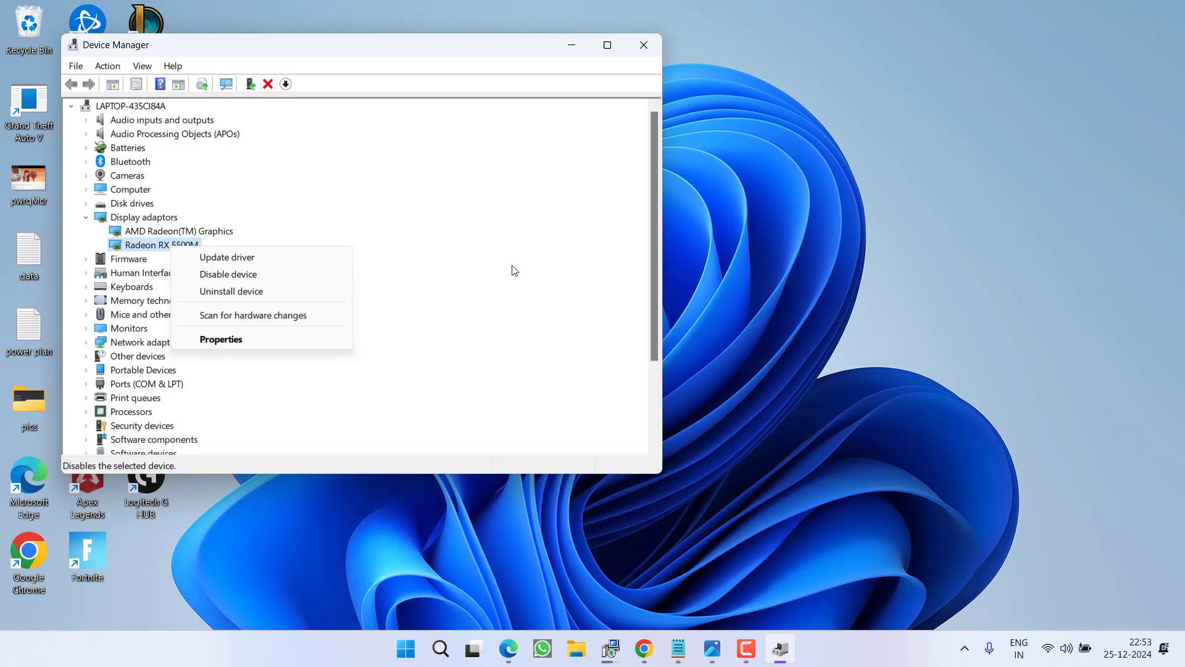
click(644, 46)
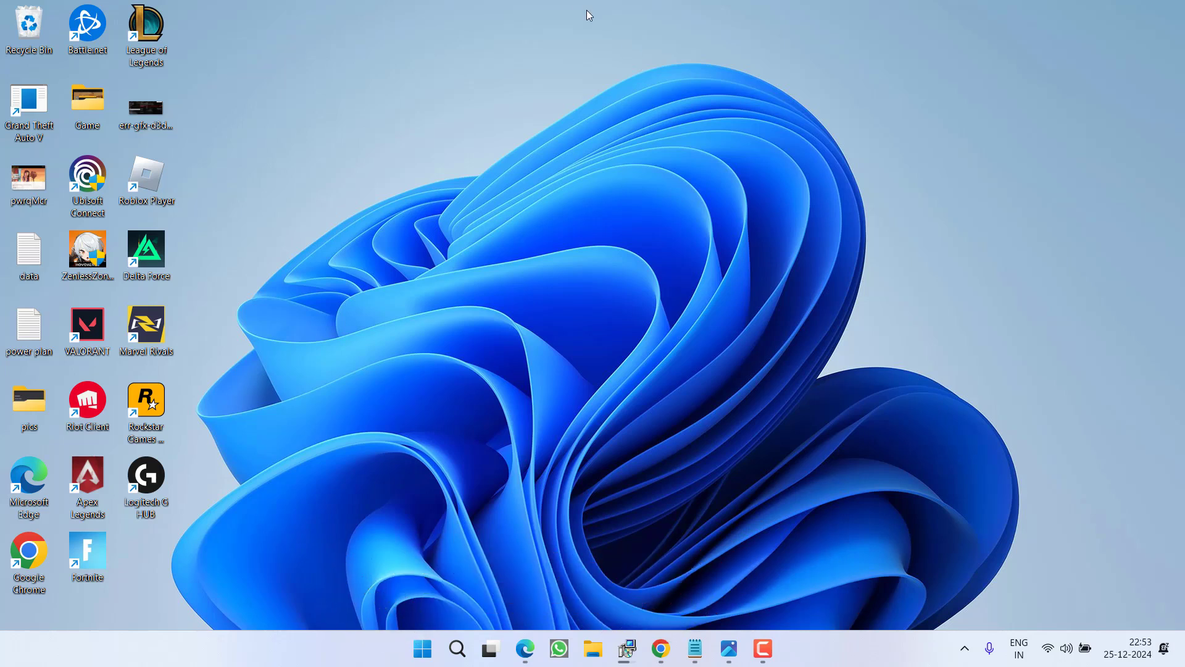
Open Delta Force's properties from the Steam library and clear its existing launch options.
click(965, 648)
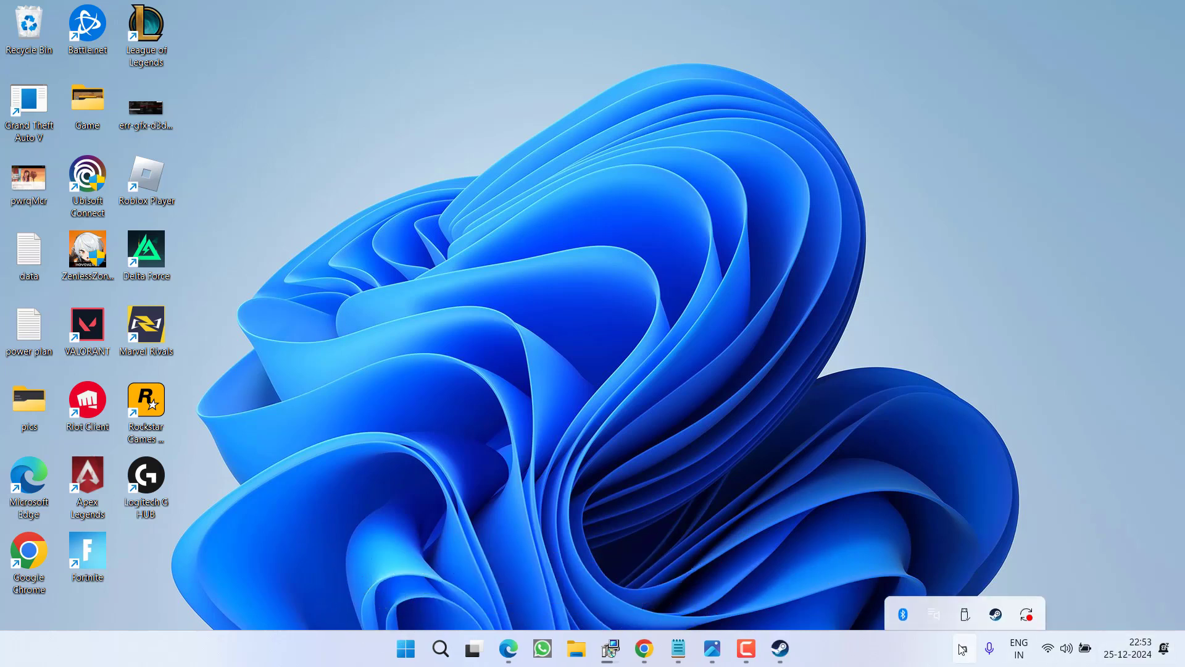
click(781, 648)
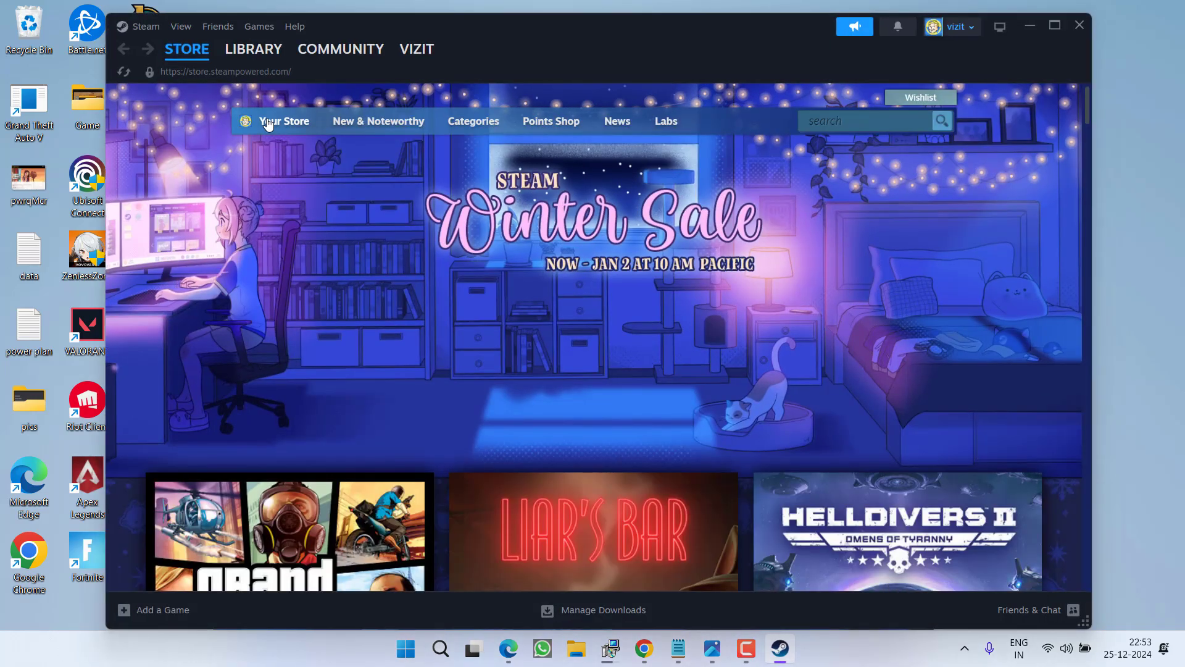
mouse_move(265, 124)
click(270, 48)
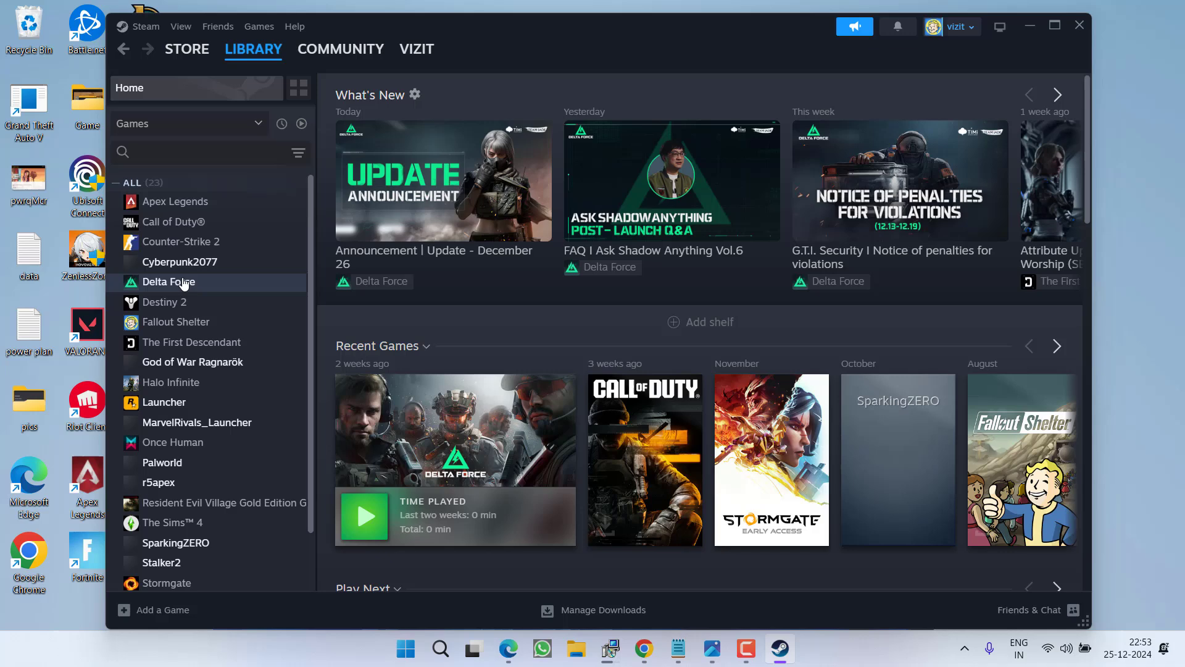
right_click(183, 282)
click(222, 396)
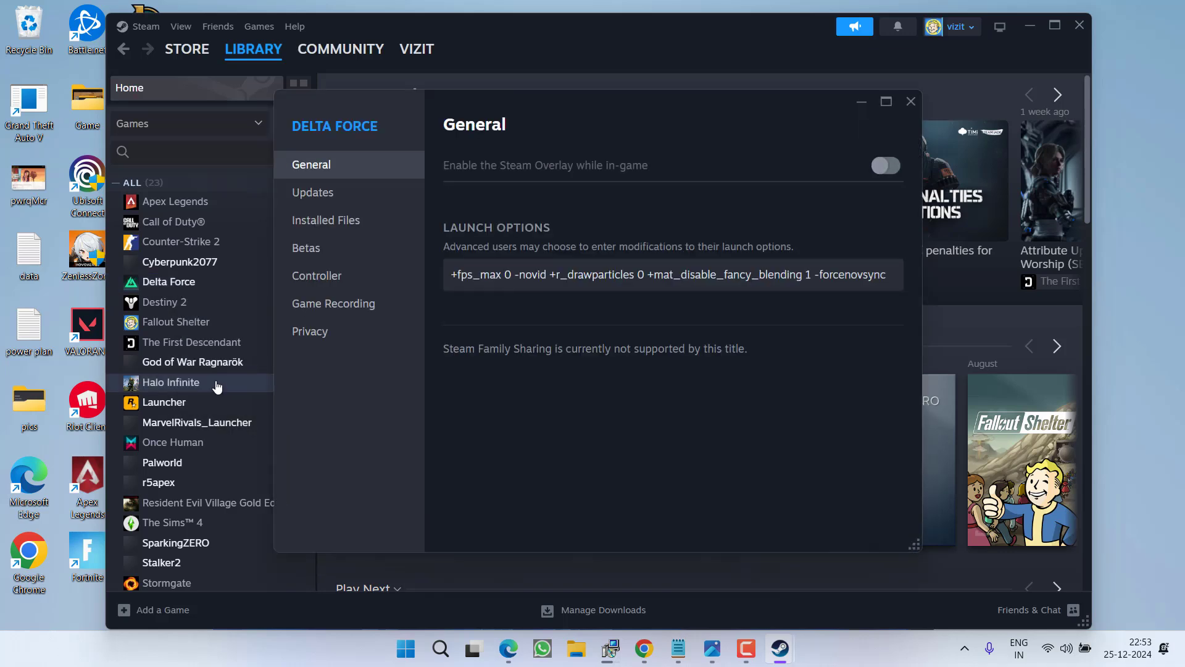
click(601, 277)
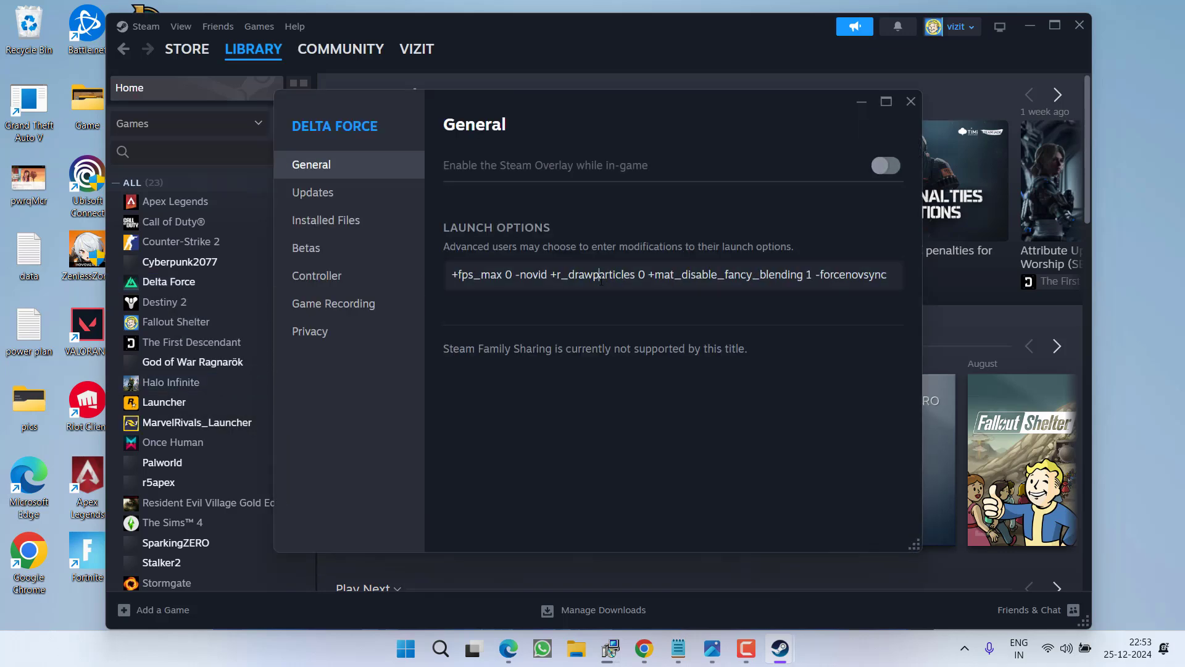
key(ctrl+a)
key(BackSpace)
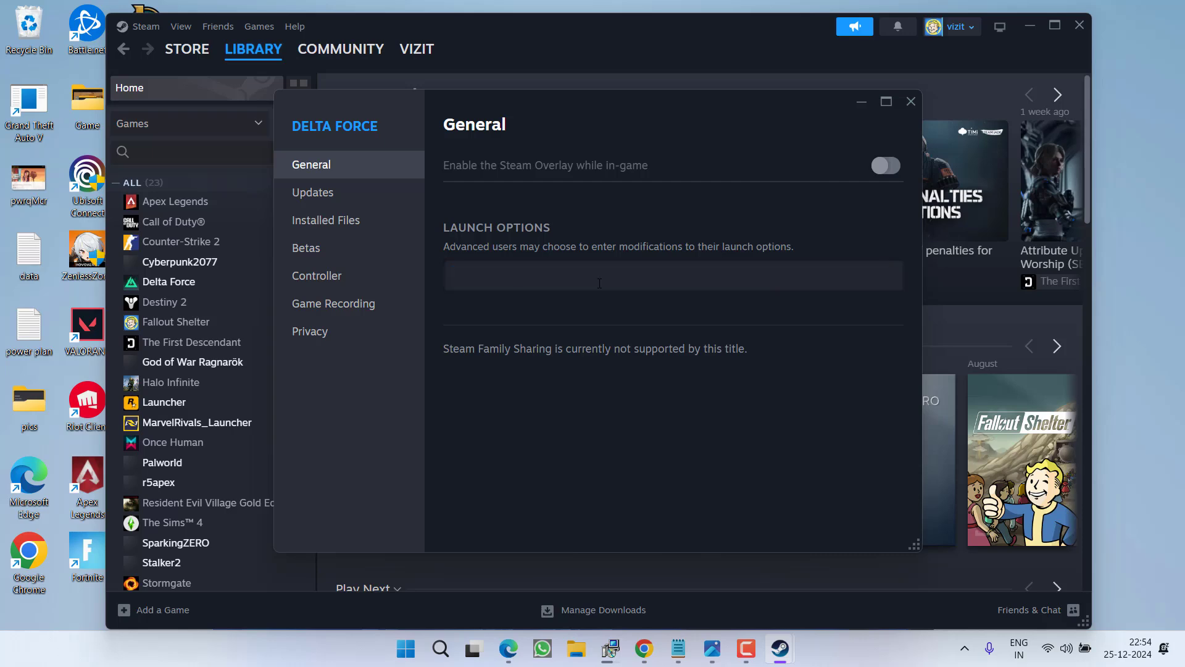
Copy the first launch-option line from the Notepad notes into Delta Force's launch options.
click(678, 648)
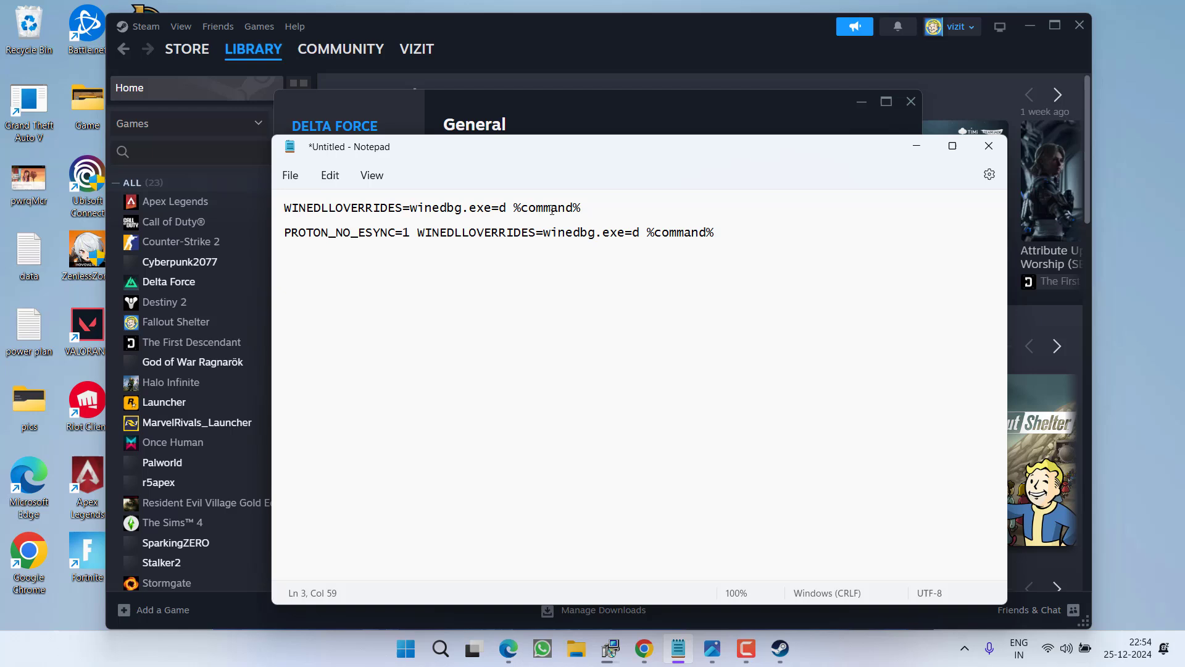
drag(591, 207, 281, 208)
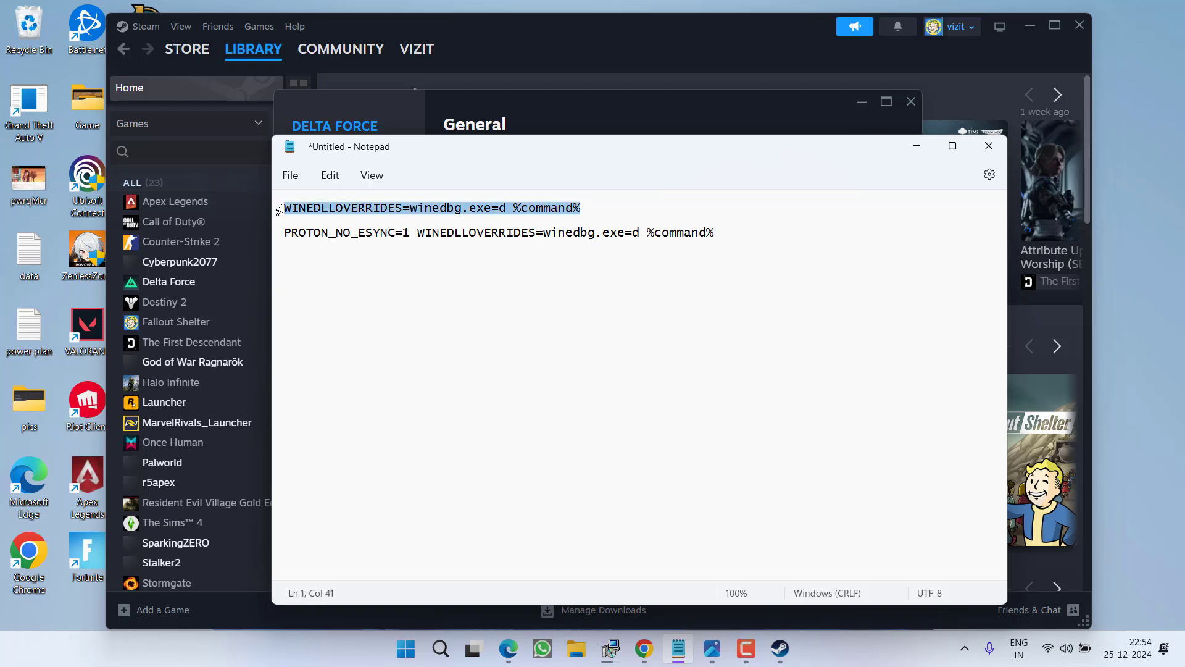
right_click(315, 212)
click(355, 289)
click(566, 129)
click(524, 277)
key(ctrl+v)
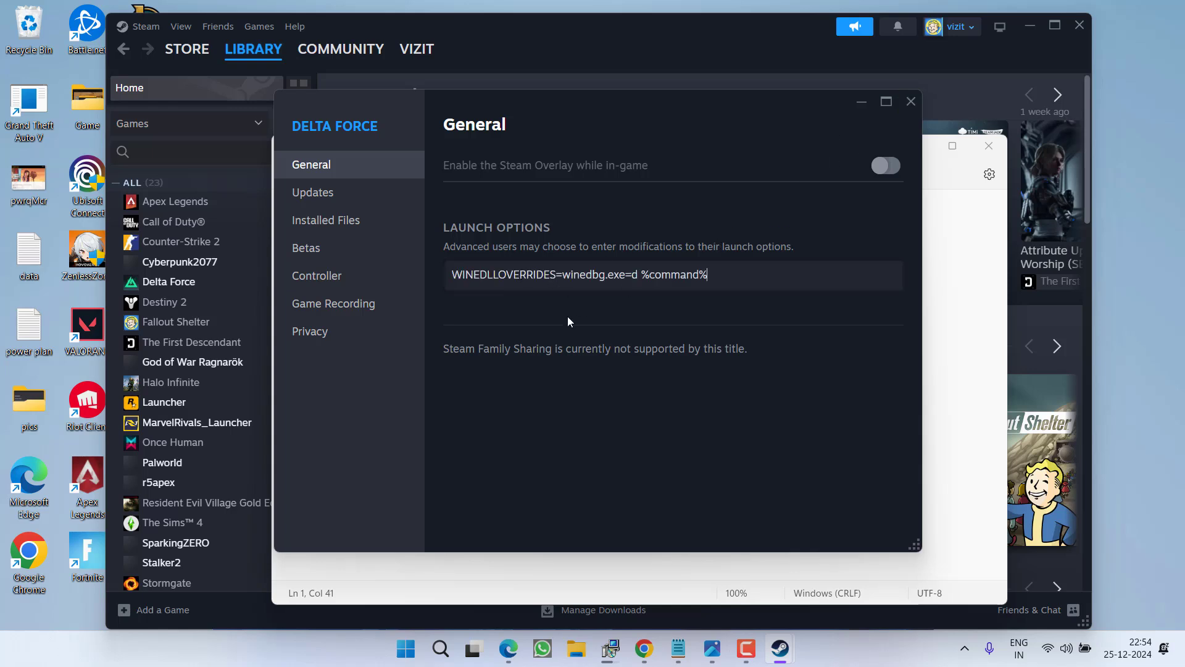
Replace the launch options with PROTON_NO_ESYNC=1 WINEDLLOVERRIDES=winedbg.exe=d %command%, then close Steam.
click(678, 648)
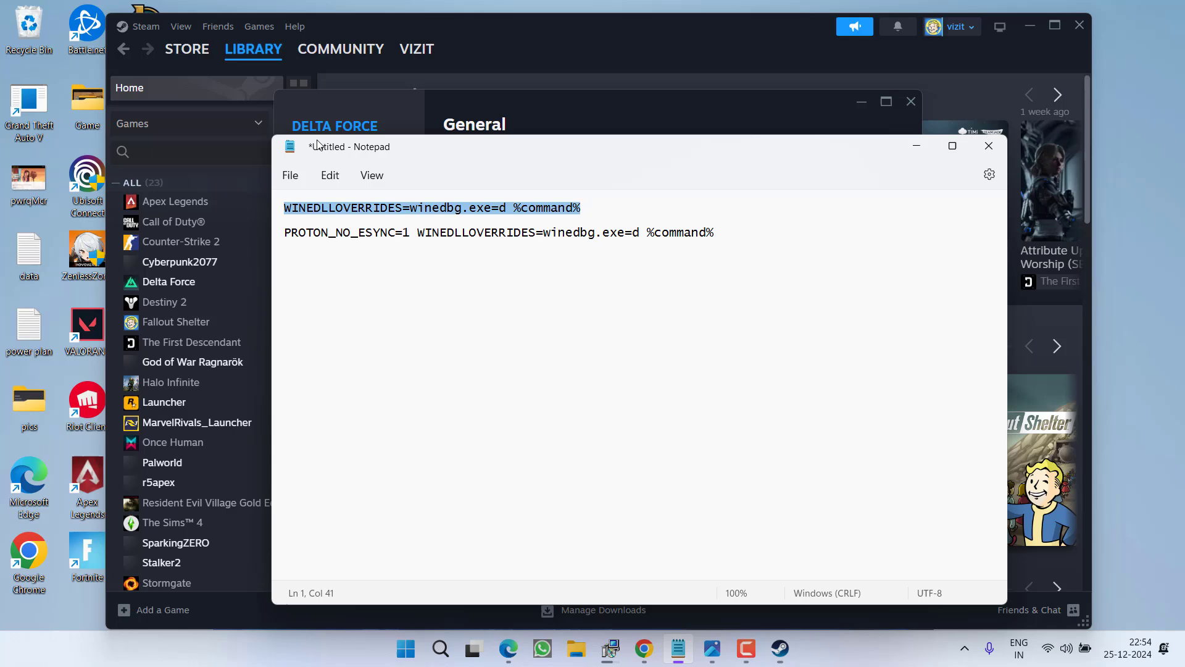
click(435, 232)
triple_click(435, 232)
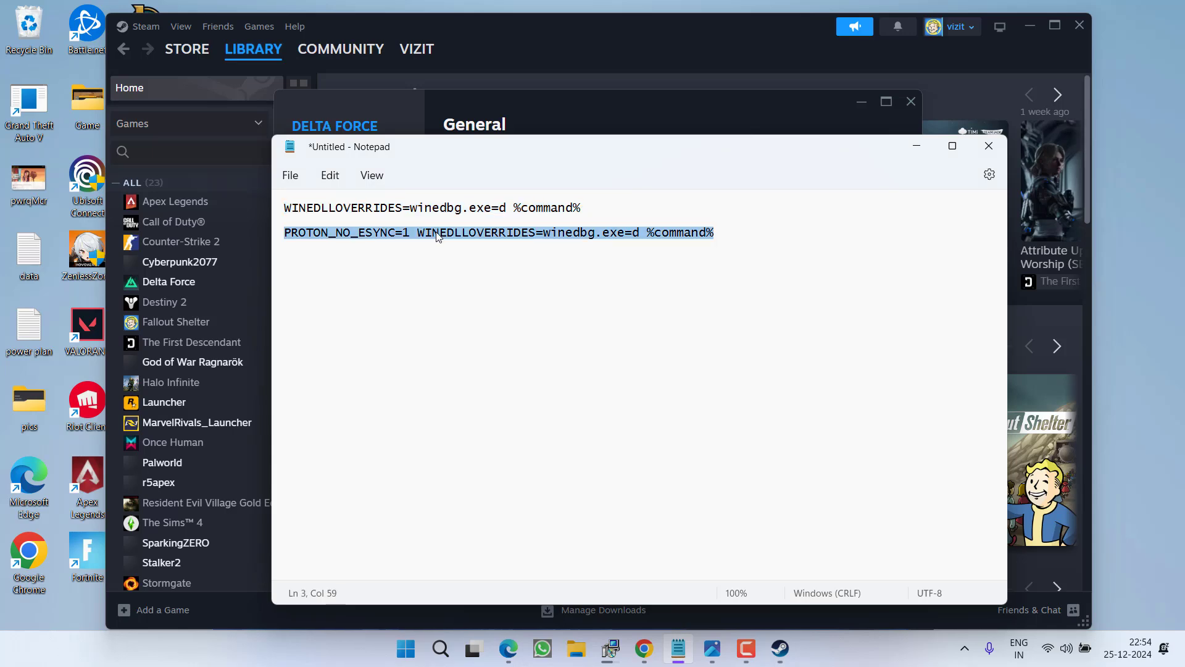
right_click(437, 235)
click(512, 321)
click(932, 149)
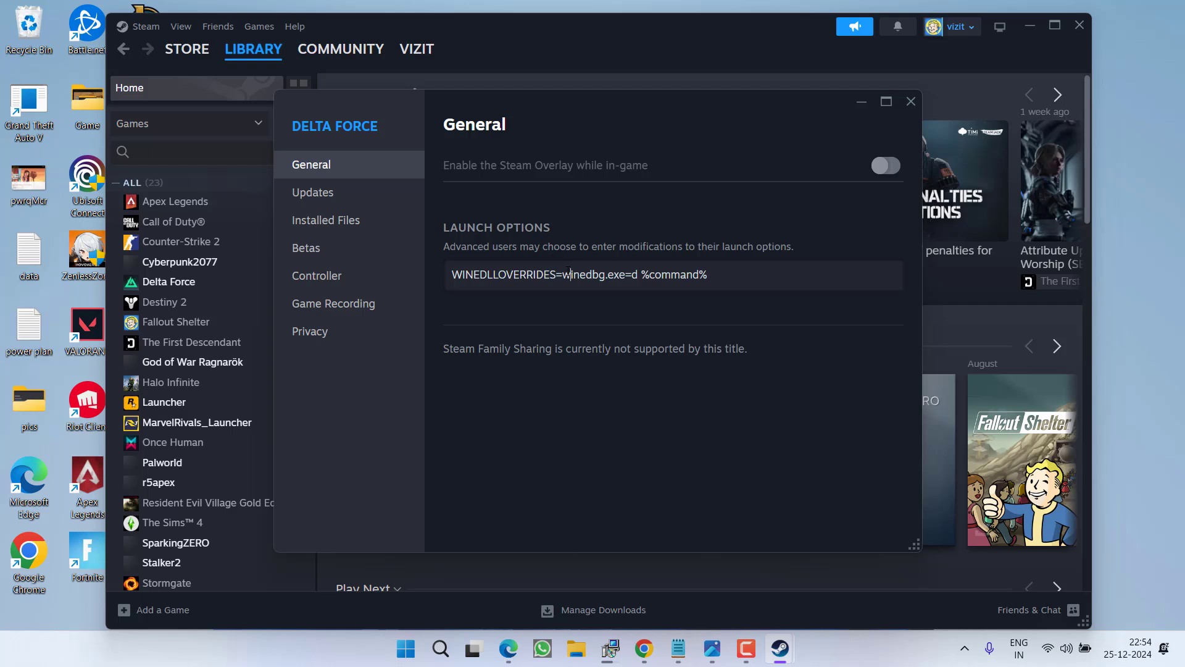
triple_click(567, 272)
key(BackSpace)
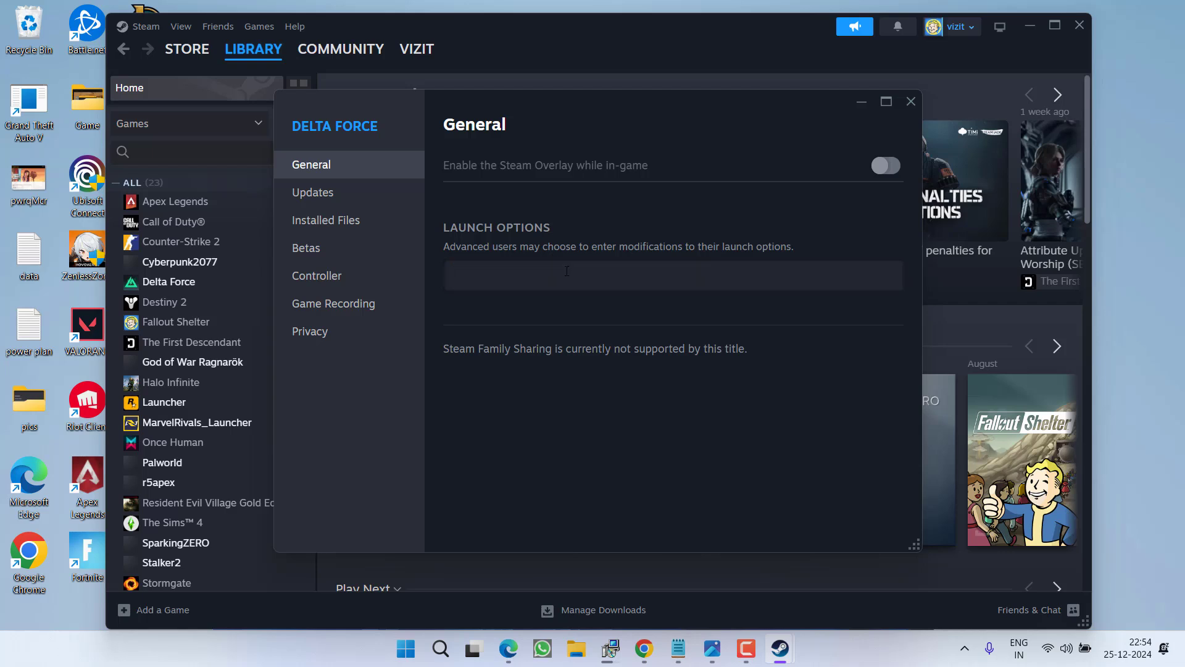
key(ctrl+v)
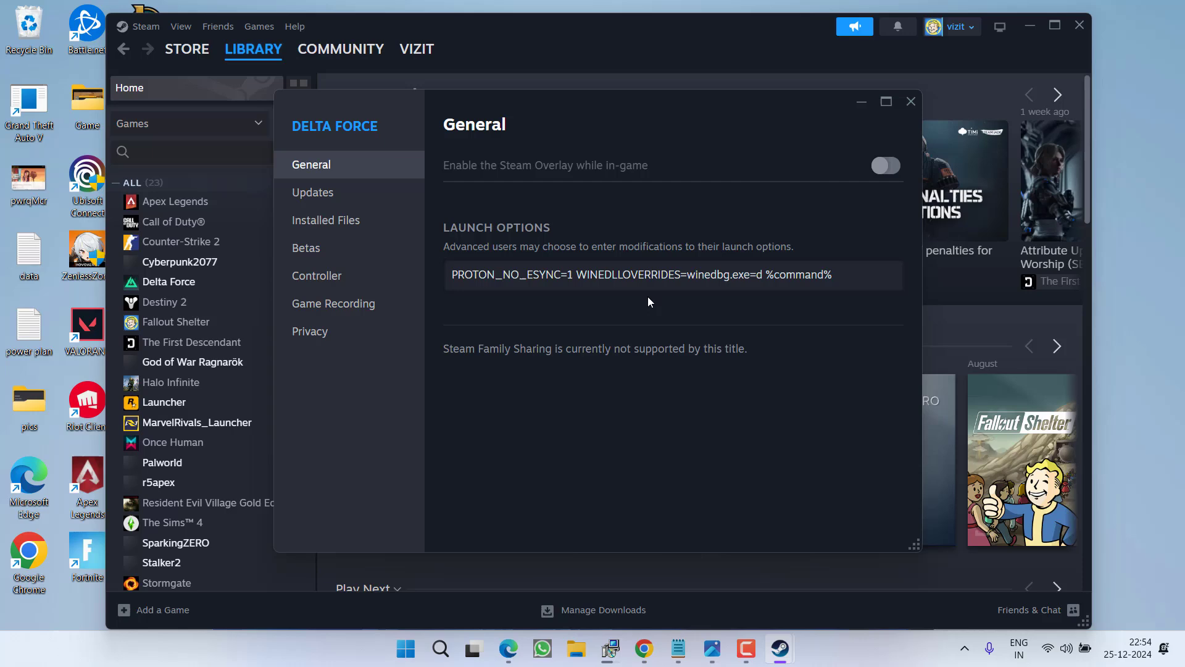
click(911, 101)
click(1079, 25)
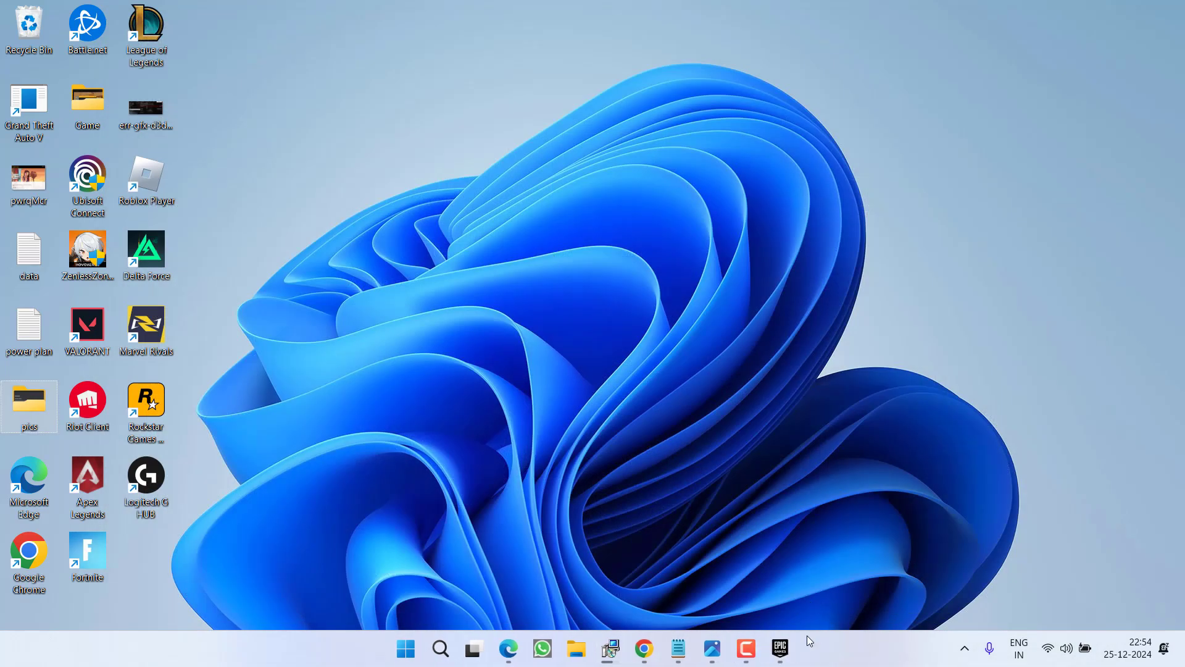
Delete the Marvel Rivals launch arguments in the Epic library's Manage settings, then minimise the launcher.
click(780, 648)
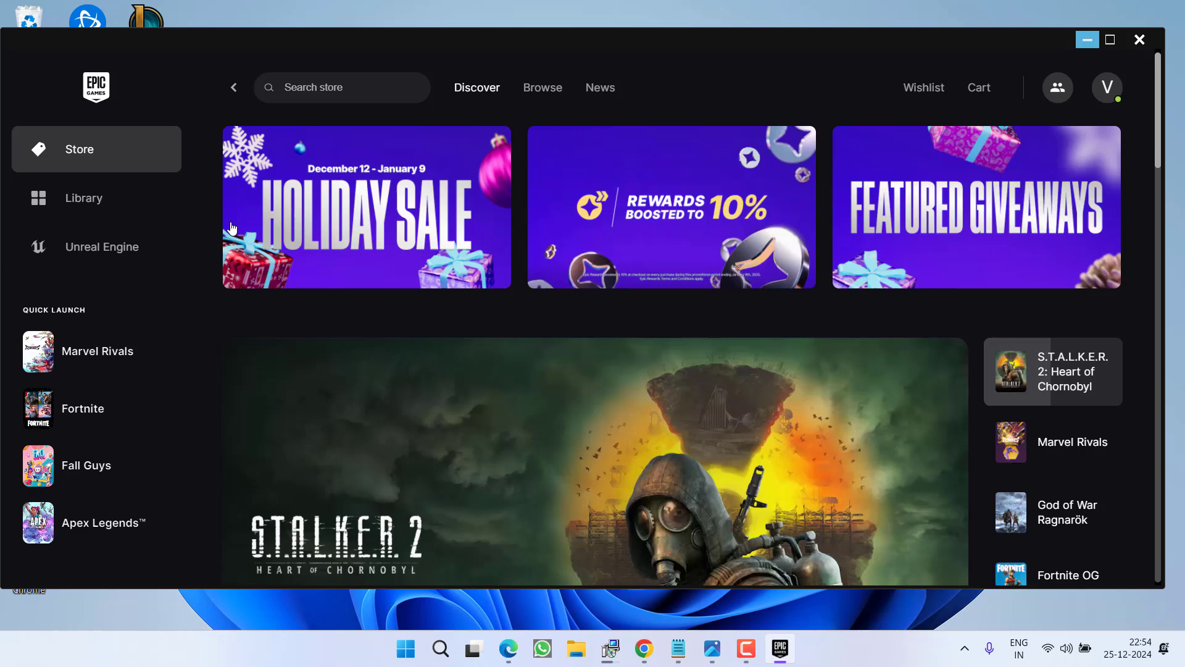
click(90, 210)
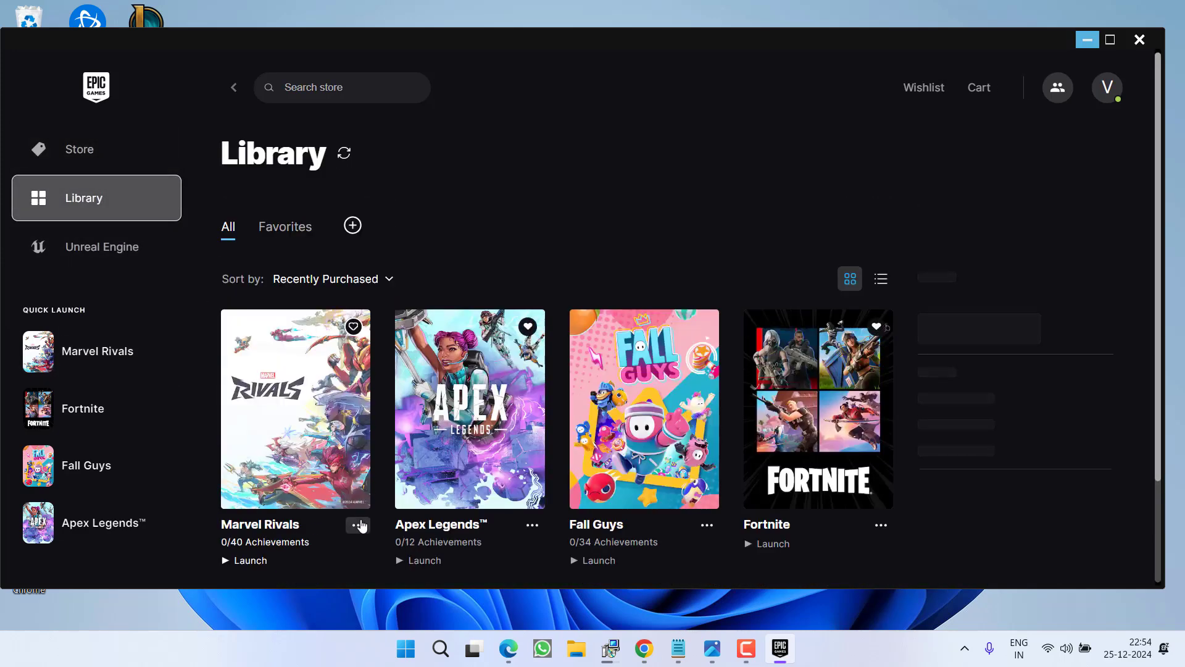
click(359, 525)
click(380, 393)
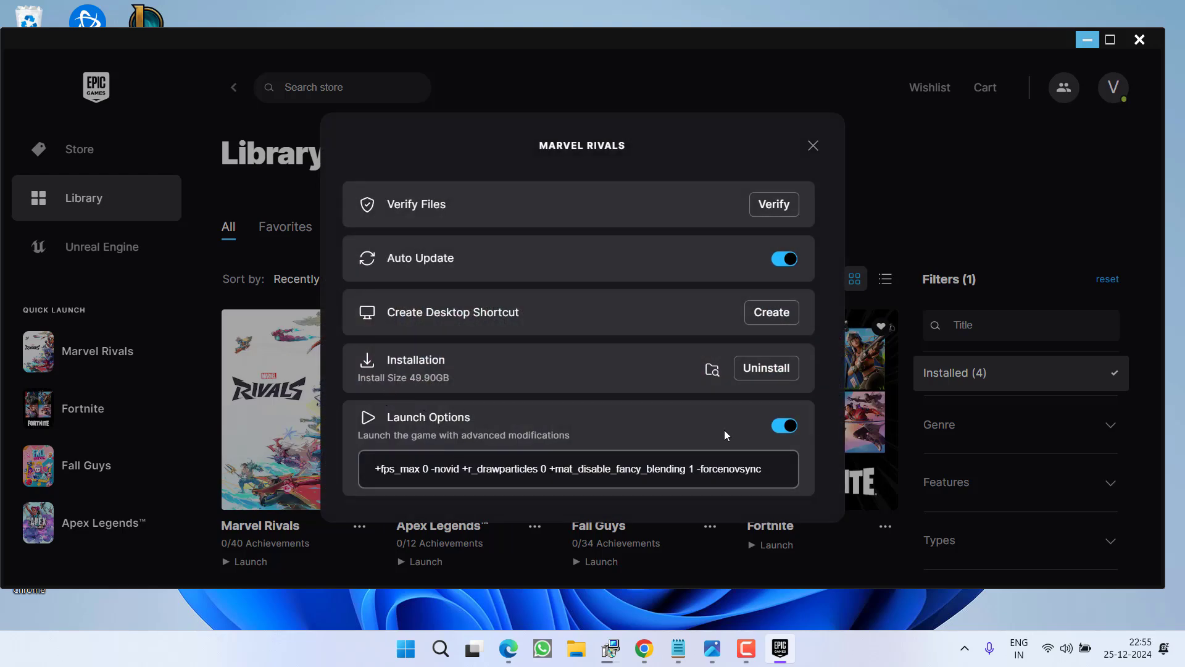
drag(770, 468, 371, 464)
key(BackSpace)
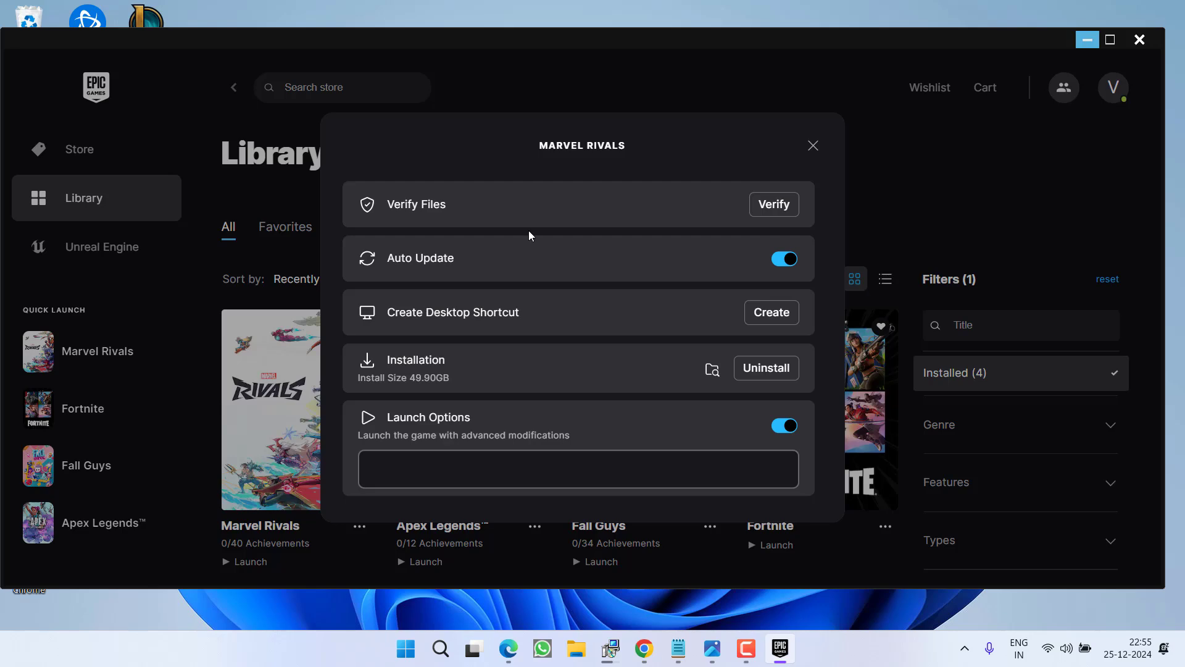
click(812, 146)
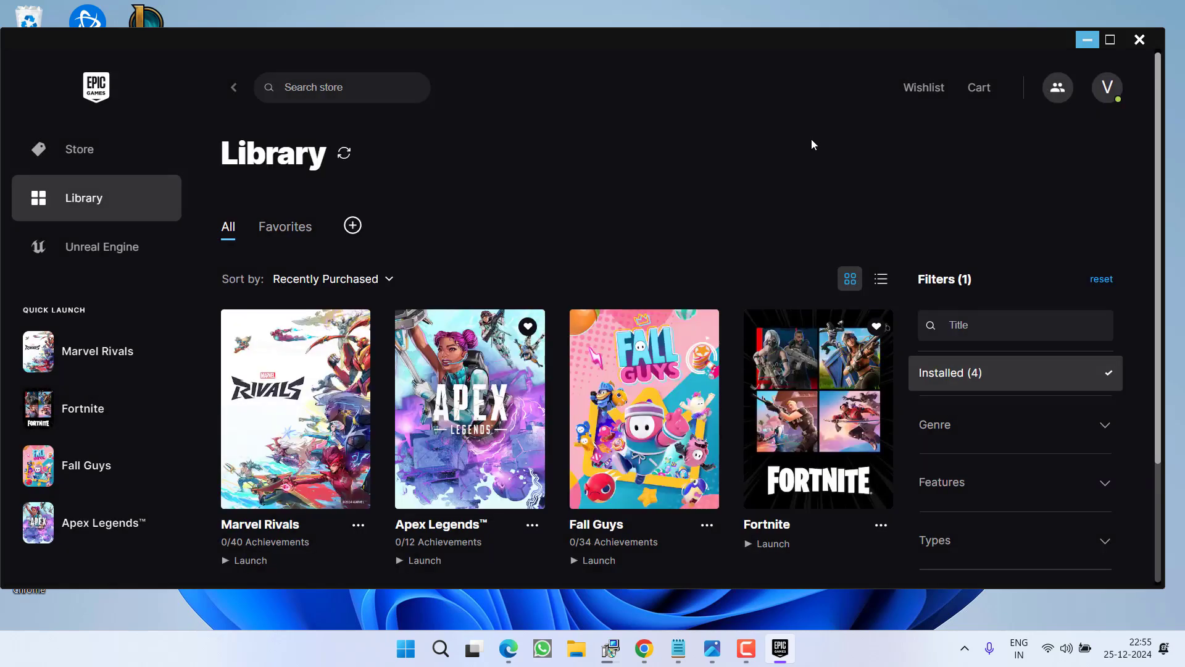
click(1087, 40)
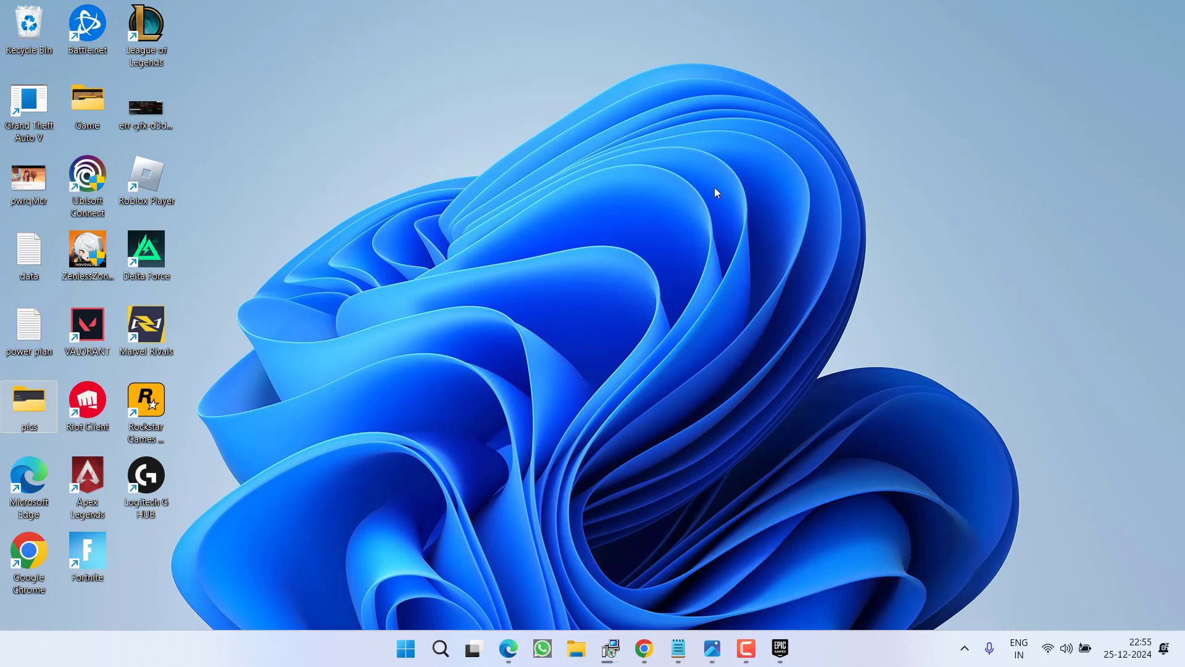
double_click(145, 108)
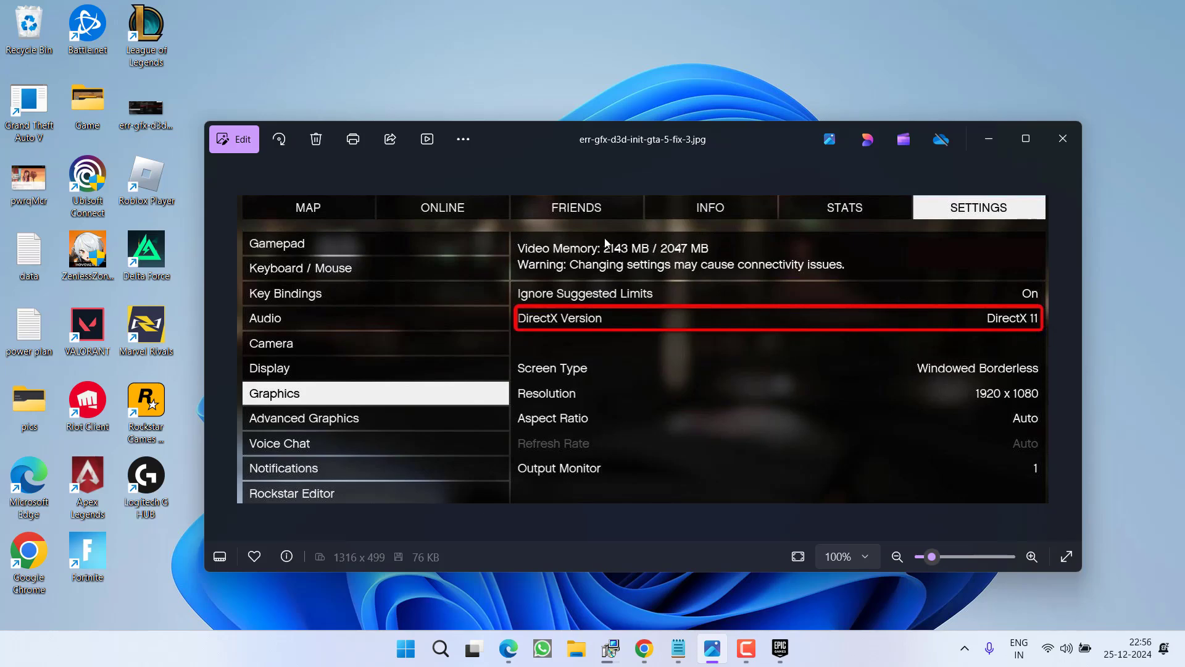
click(1064, 141)
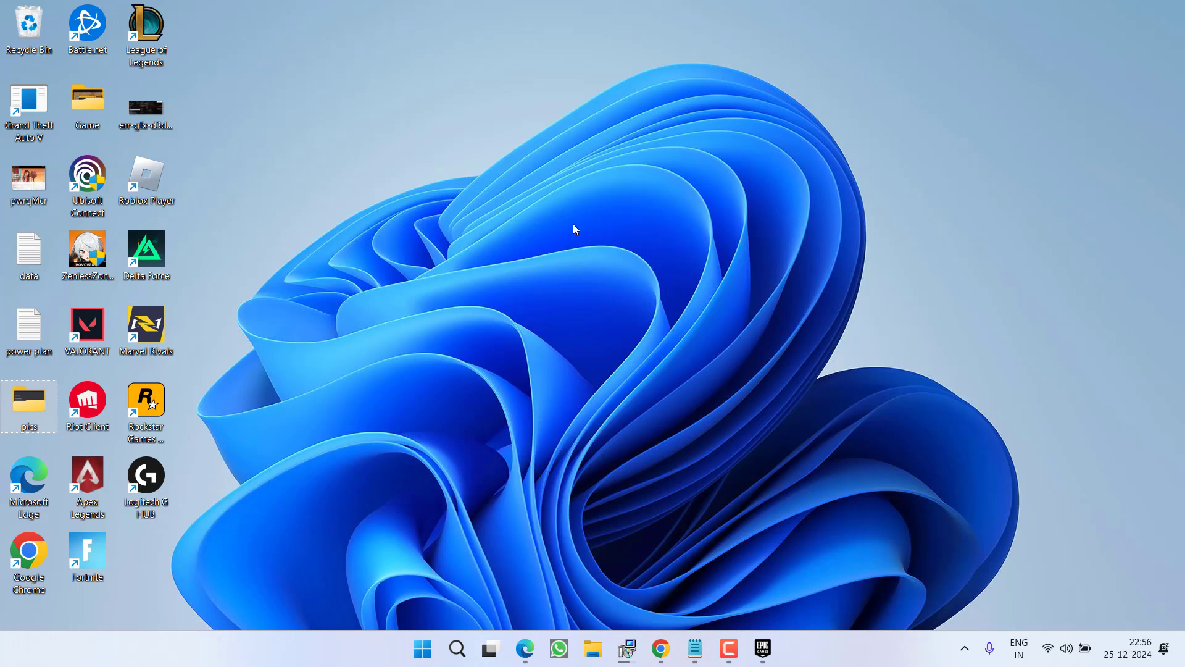
Browse to Documents\Rockstar Games\GTA V and bring up the Settings file's actions.
key(super+e)
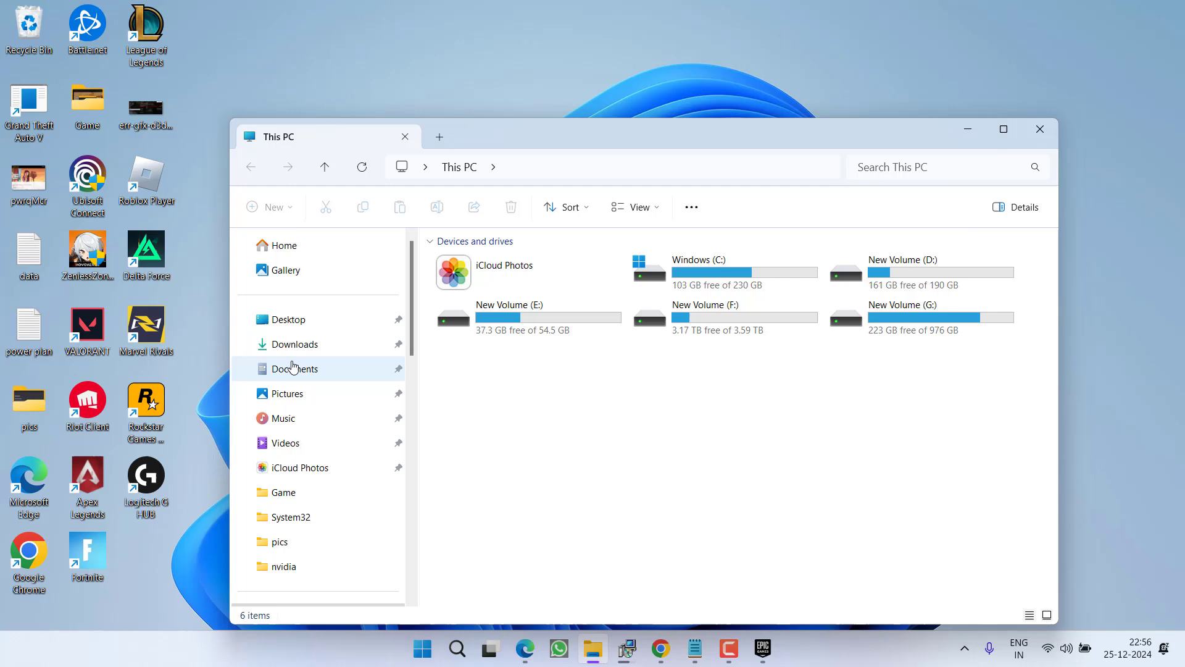
click(294, 369)
double_click(508, 467)
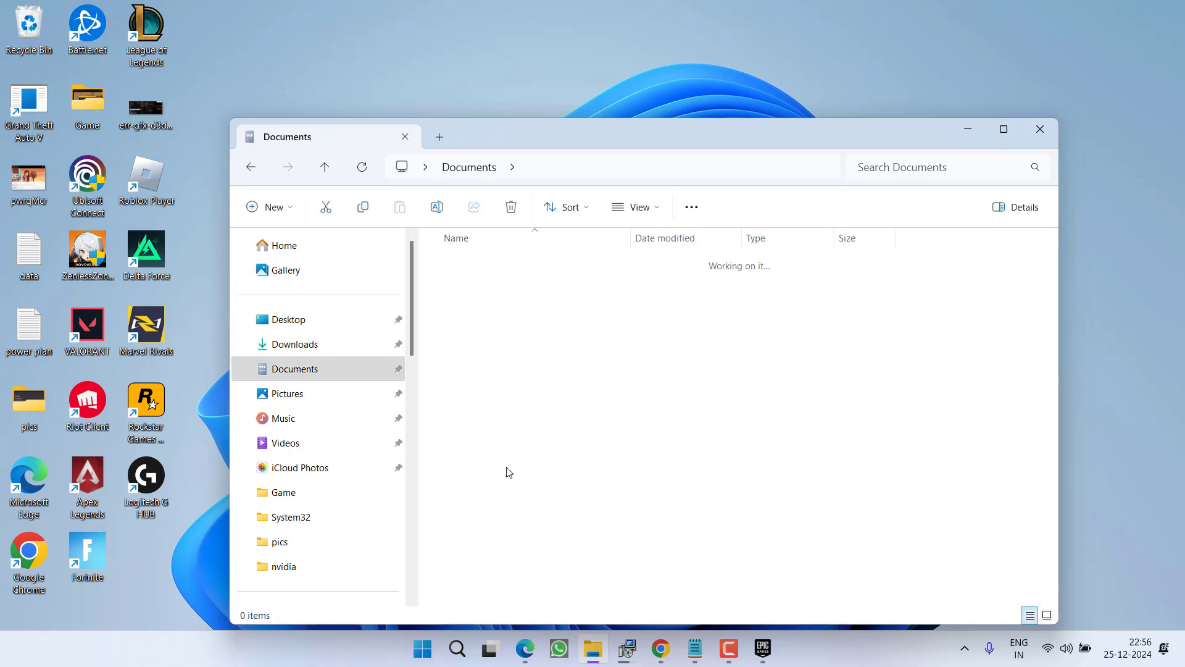
double_click(467, 263)
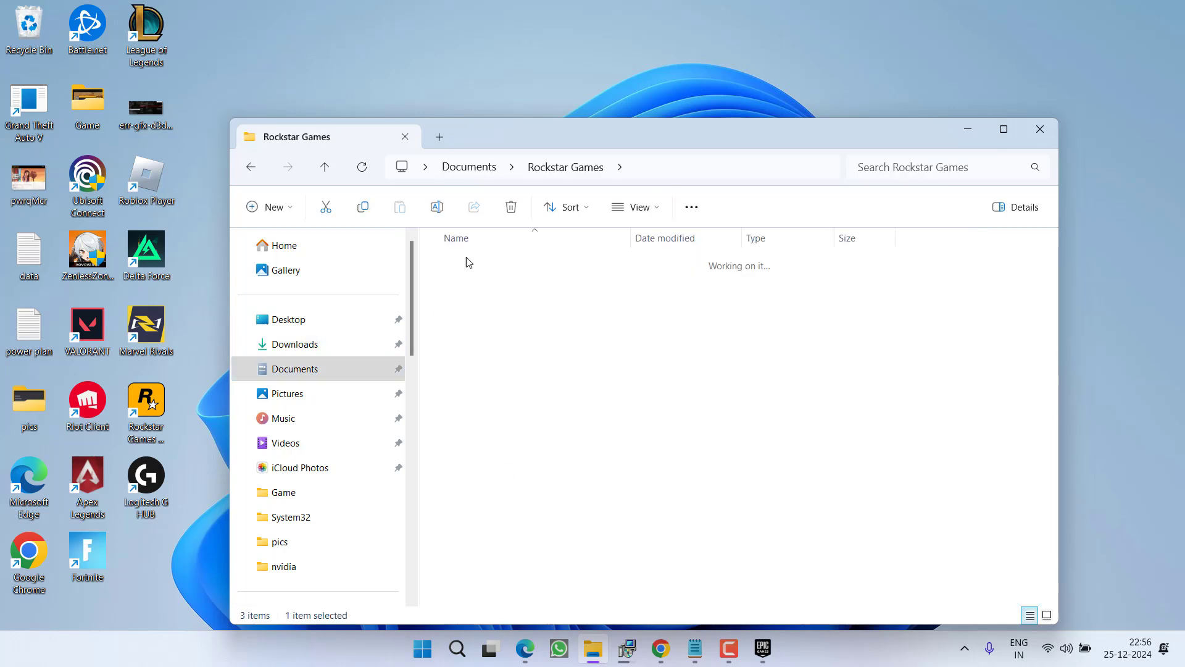
click(469, 270)
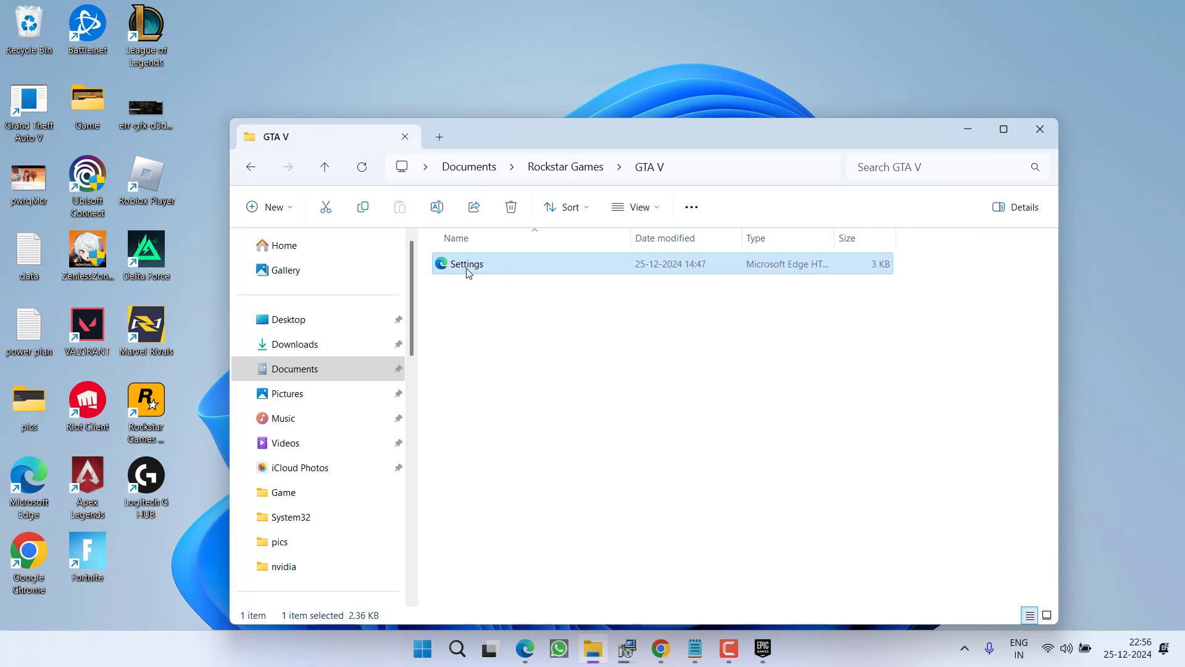
right_click(466, 272)
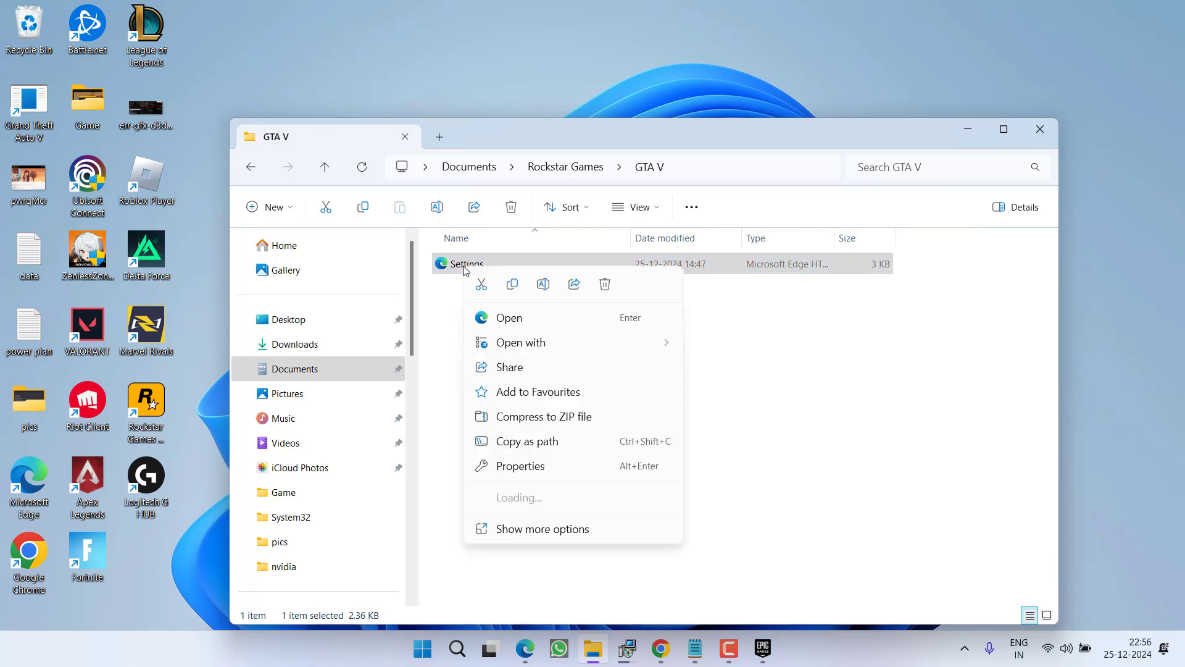
Open the GTA V Settings file in Notepad, change DX_Version to "2", save, and close.
mouse_move(665, 351)
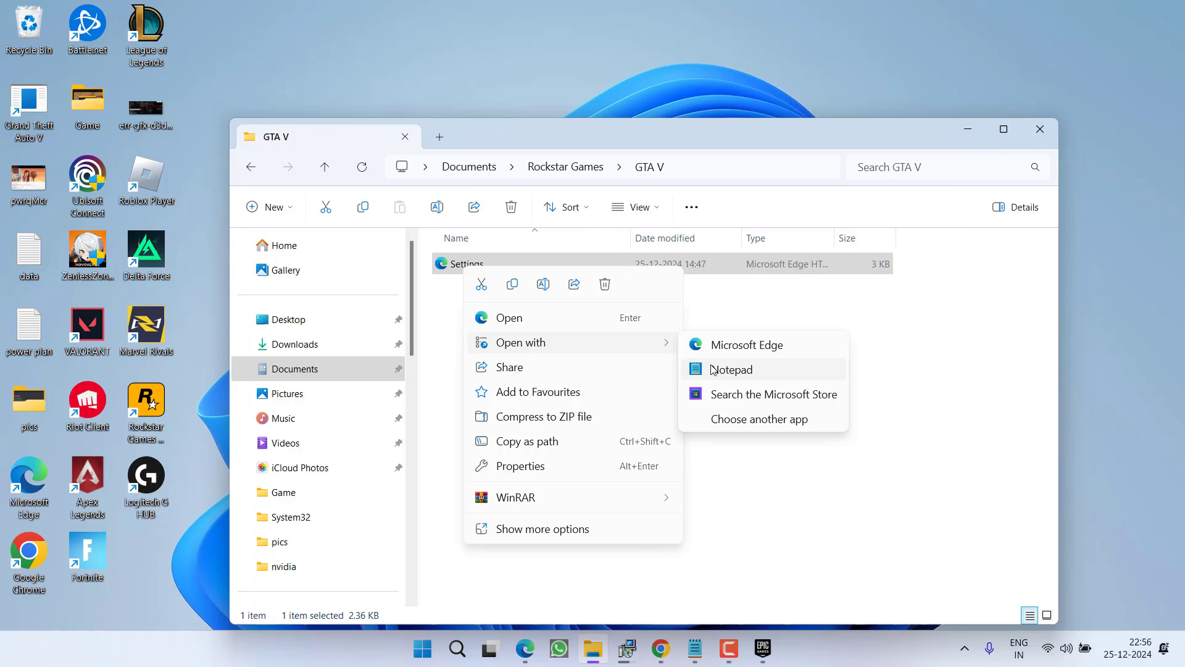
click(713, 369)
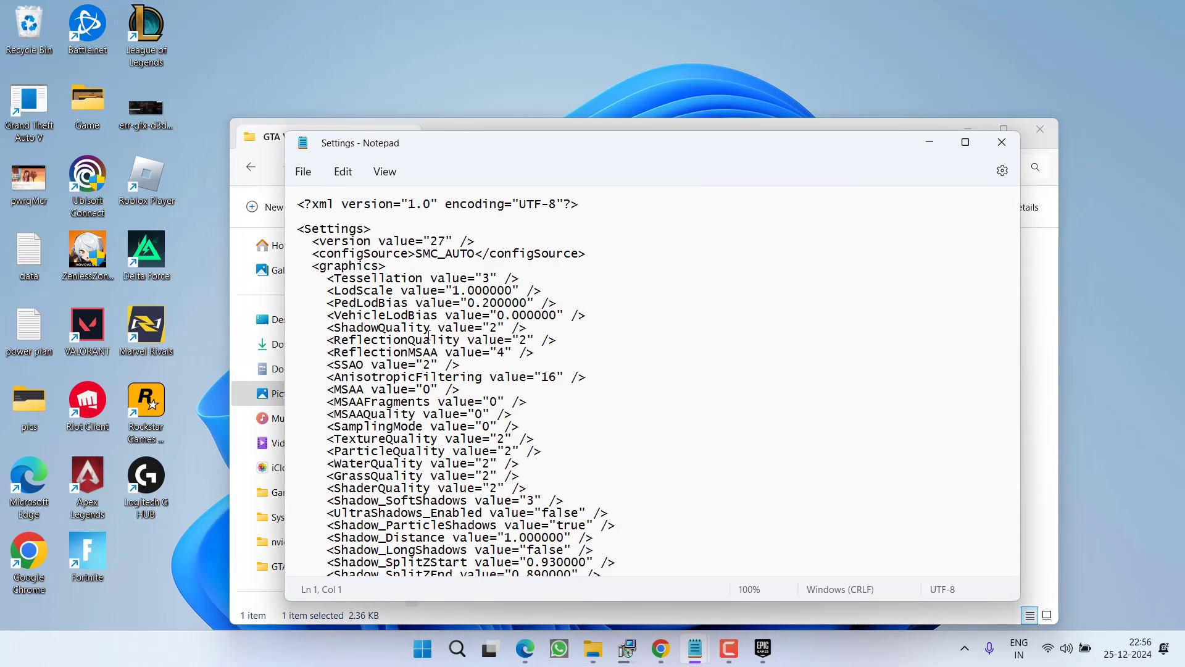
click(429, 336)
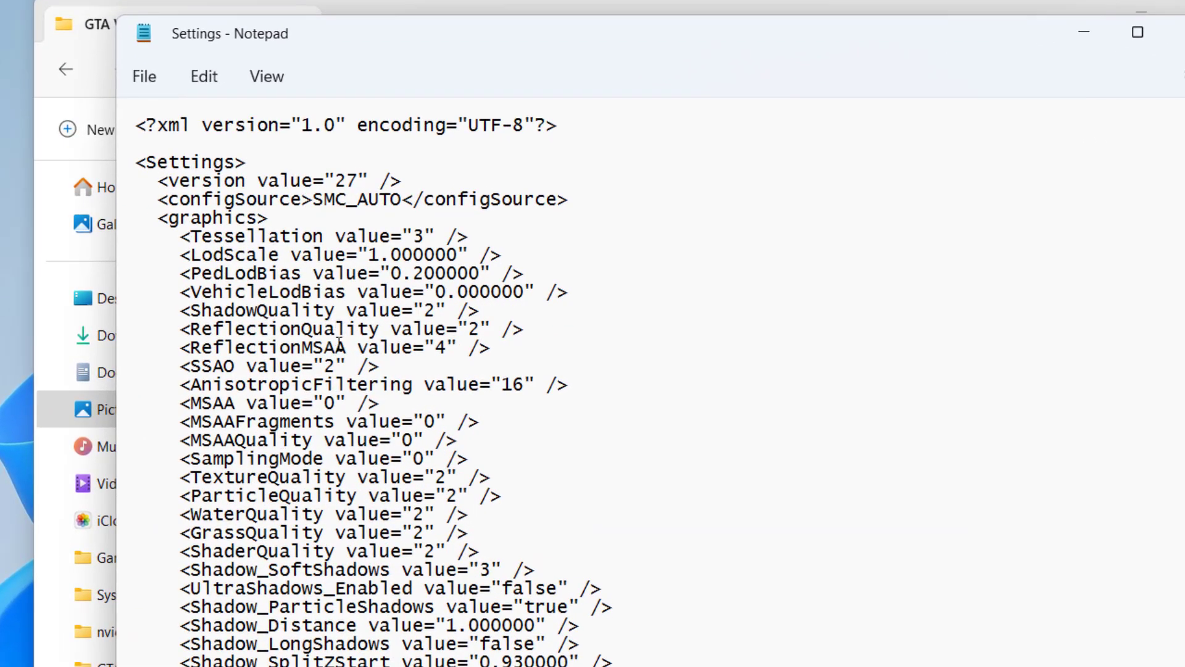
key(ctrl+f)
key(Return)
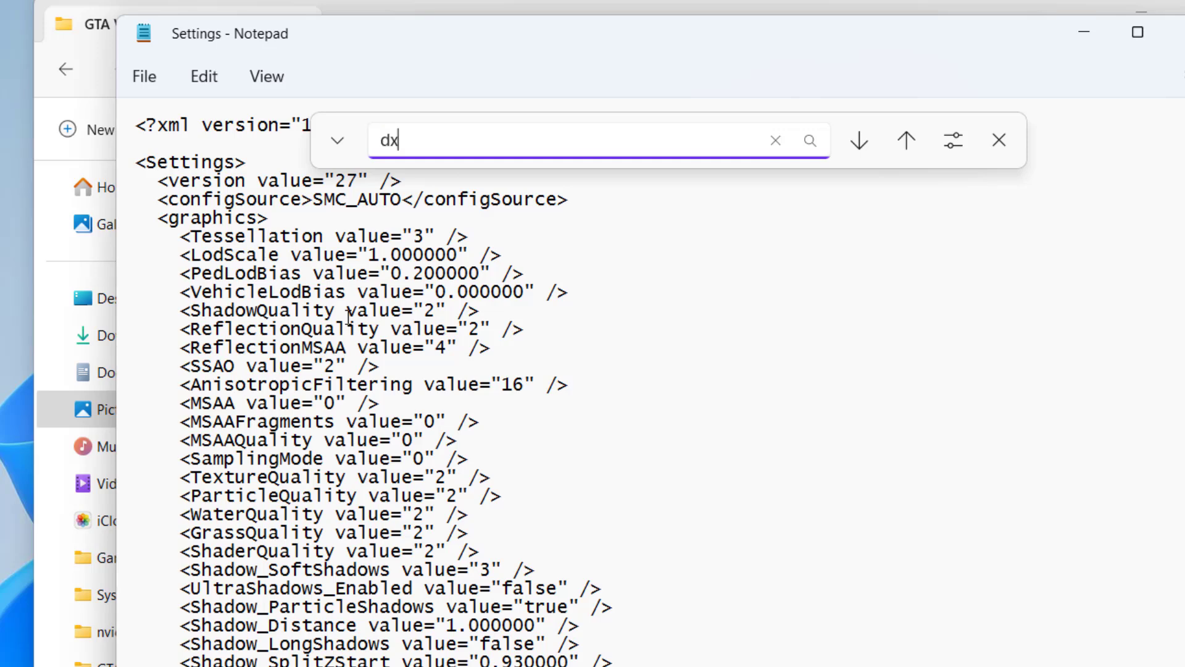
scroll(384, 420, down, 5)
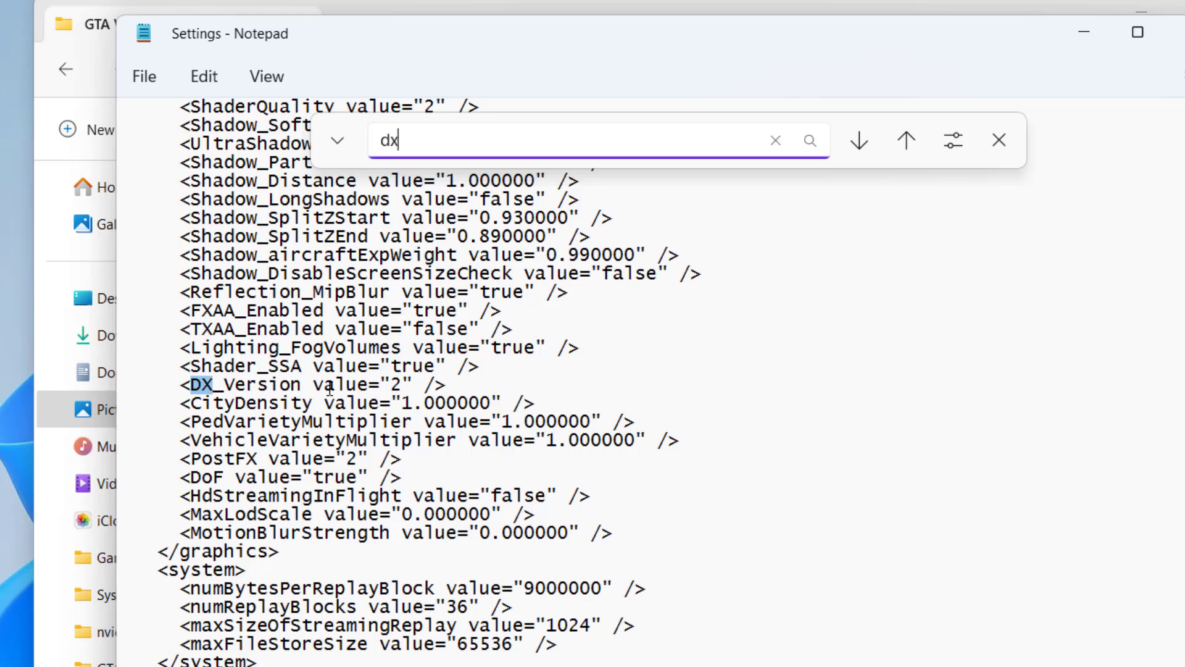
click(524, 395)
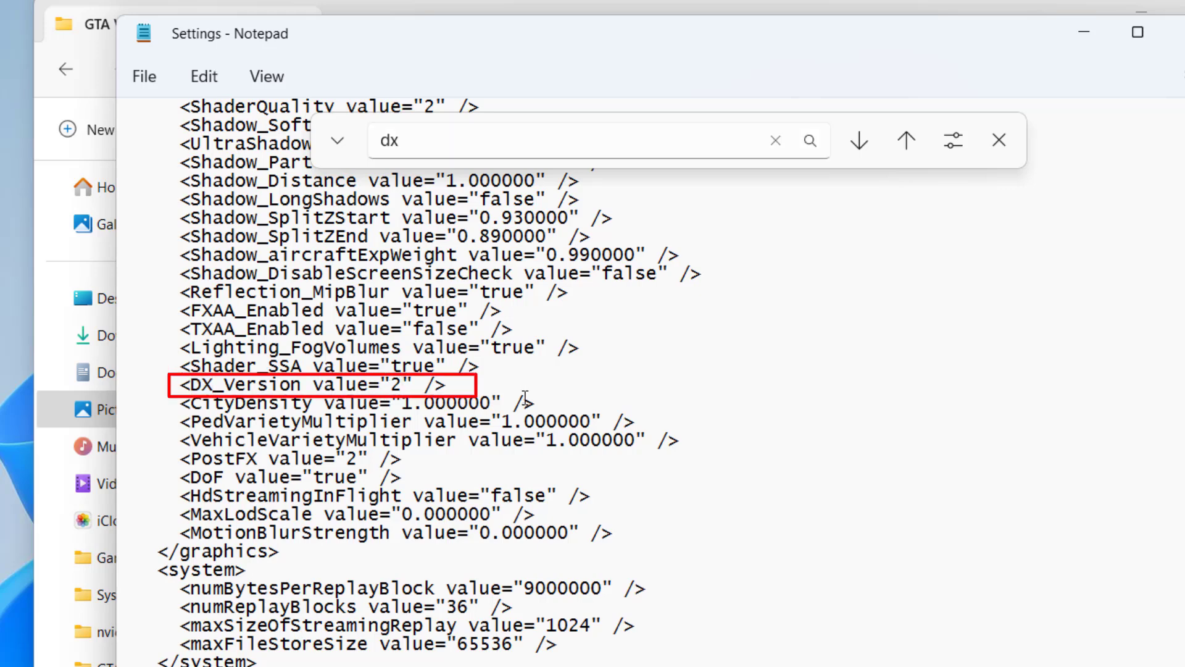
key(BackSpace)
text(2)
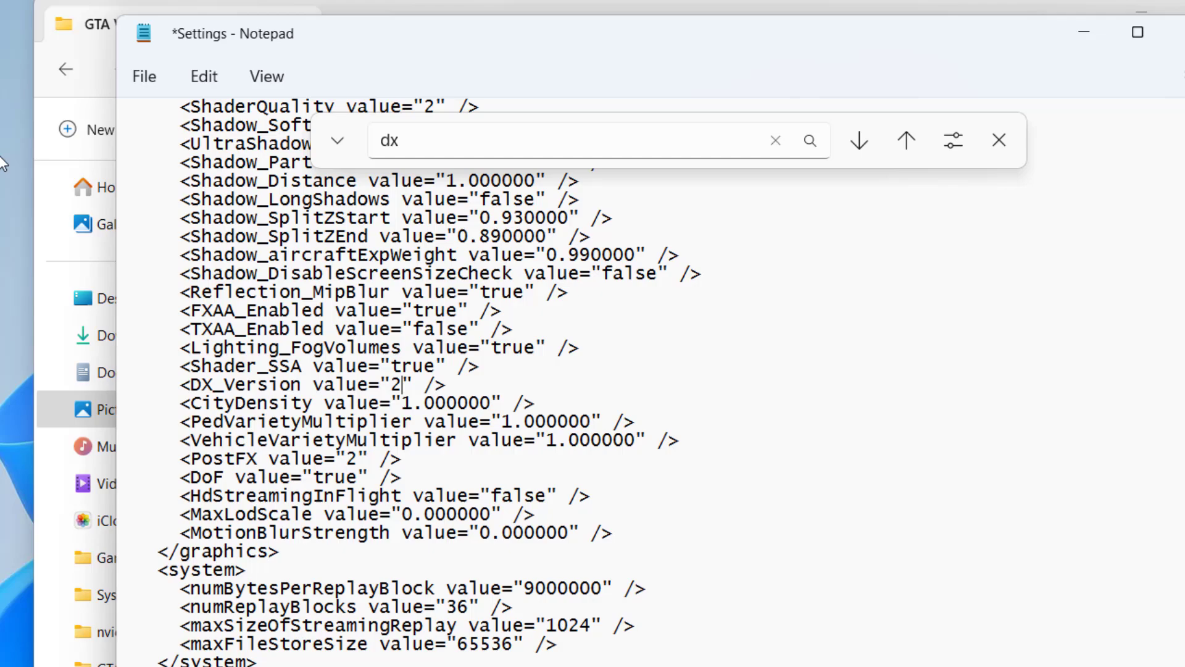
click(135, 81)
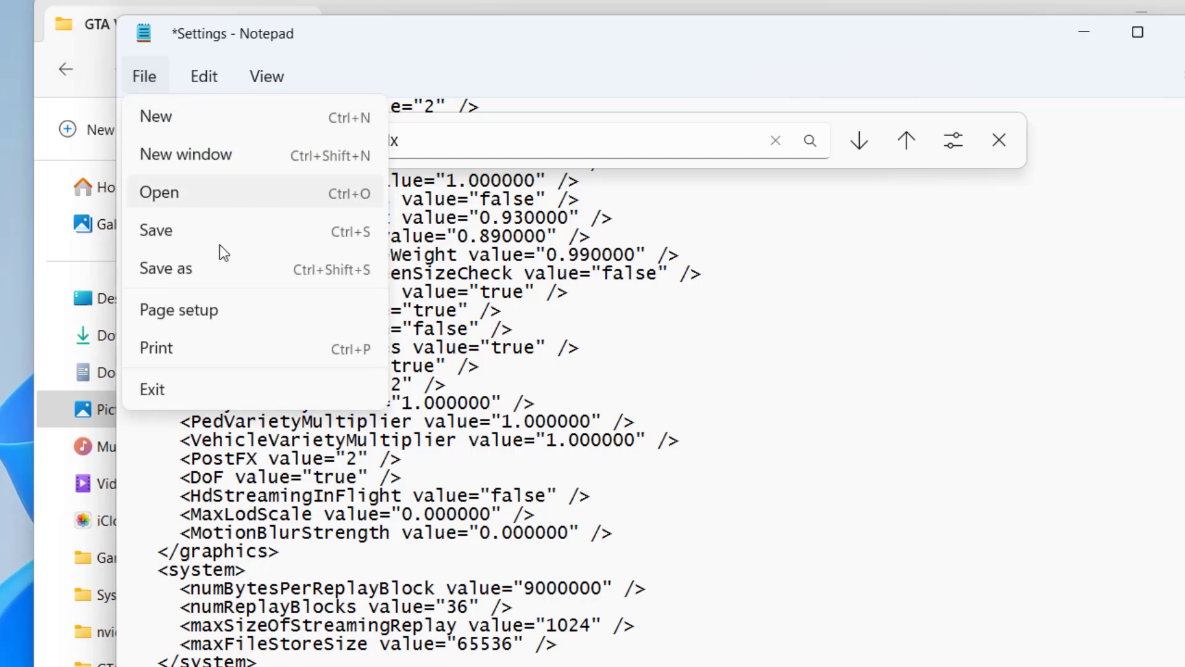
click(188, 242)
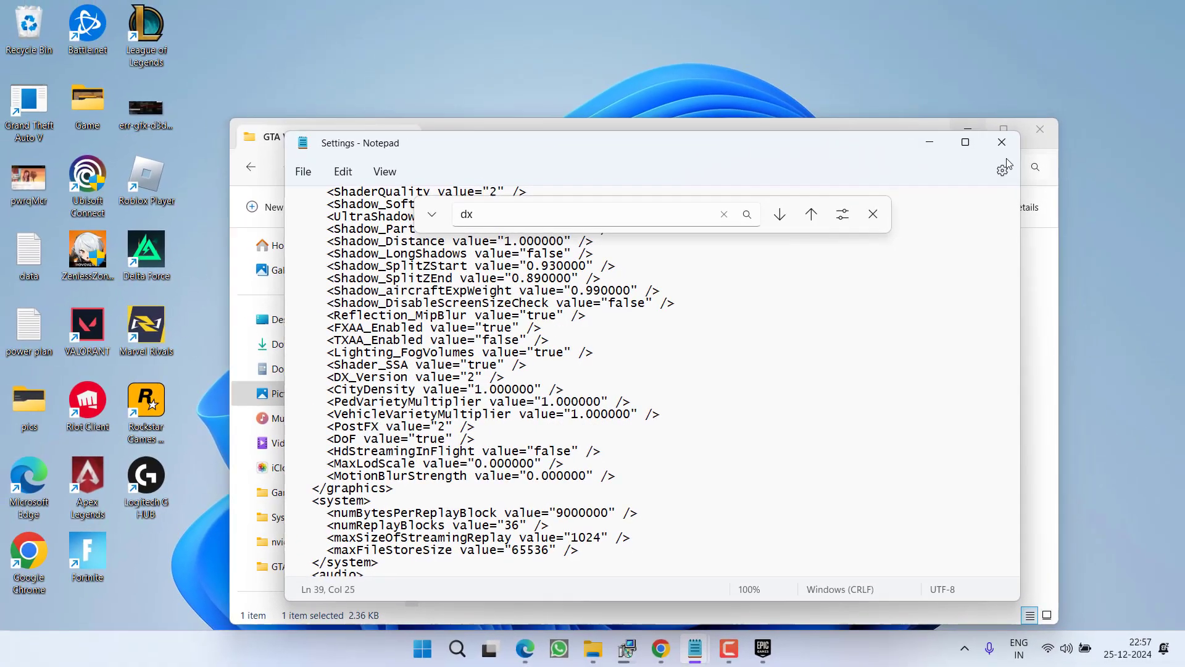
click(1055, 142)
Close the GTA V folder and download d3d11on12.zip from the GitHub Release Version 1.0 page to the Desktop.
click(1049, 132)
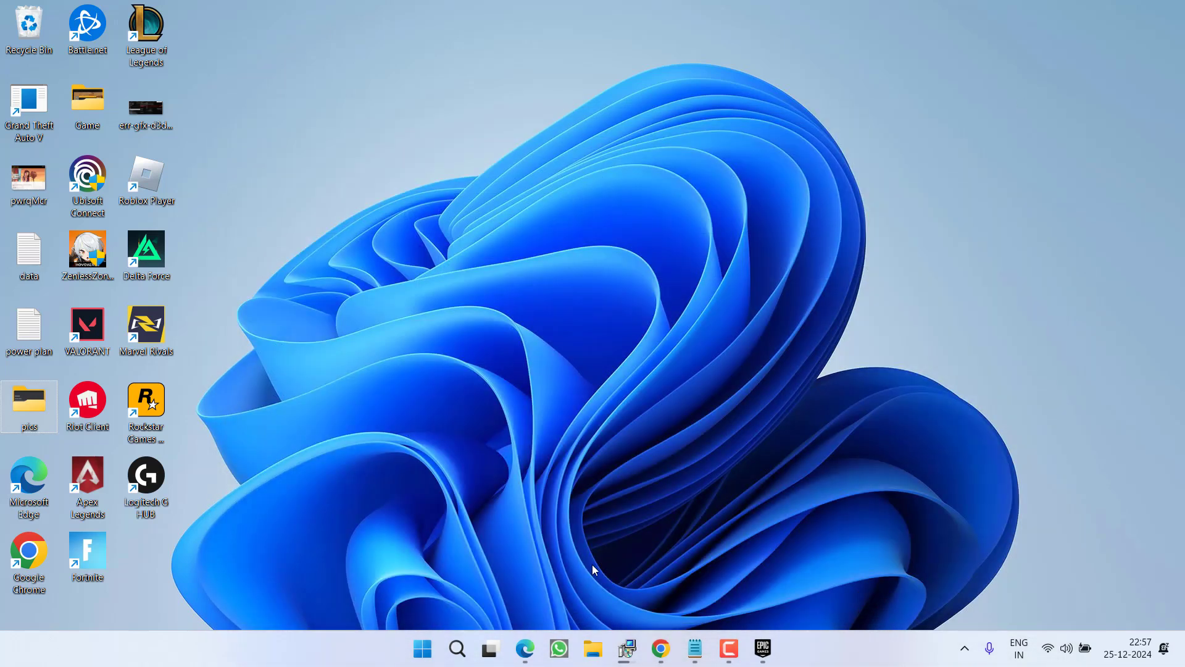
click(660, 648)
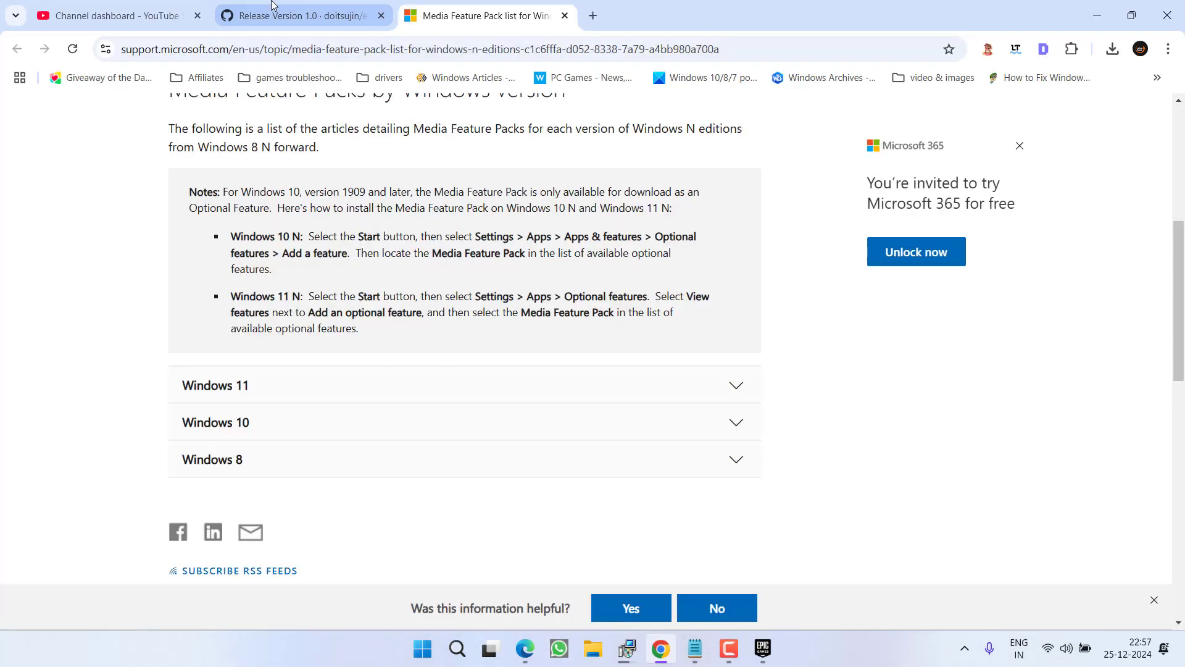
click(336, 14)
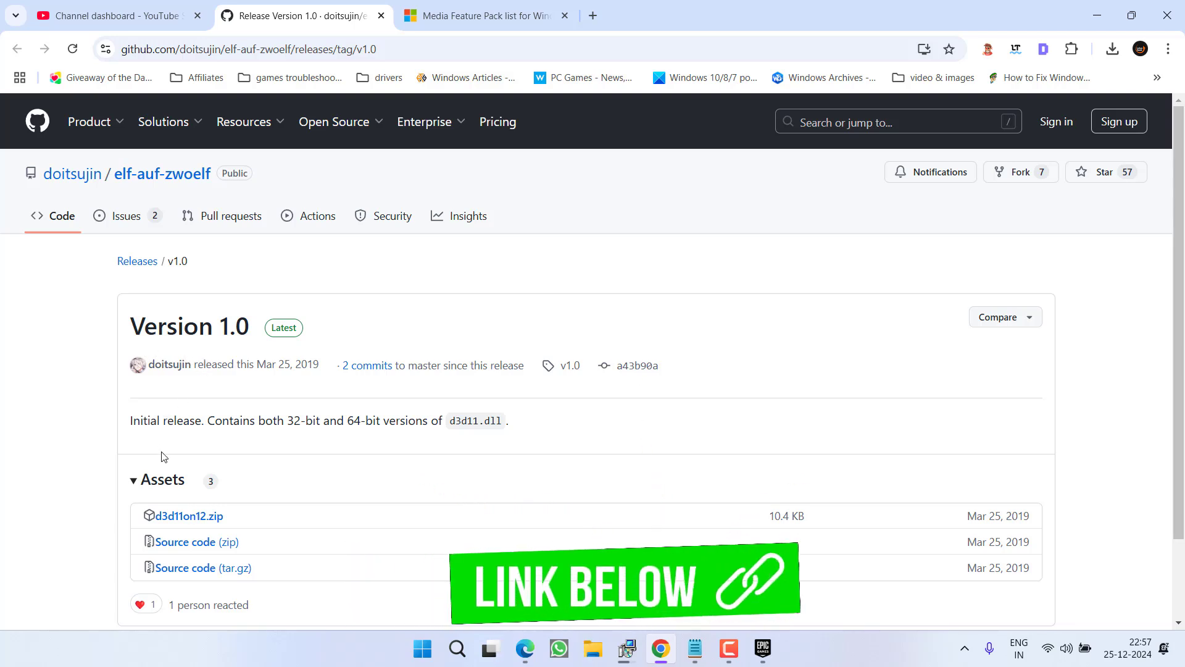
click(182, 517)
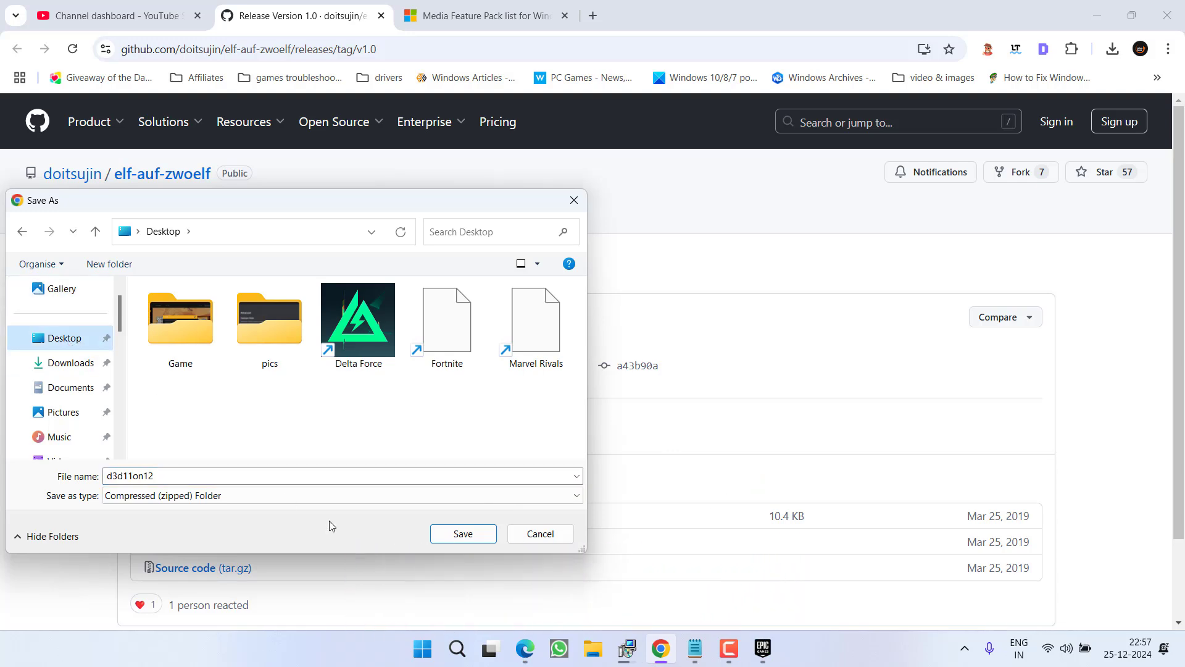
click(463, 533)
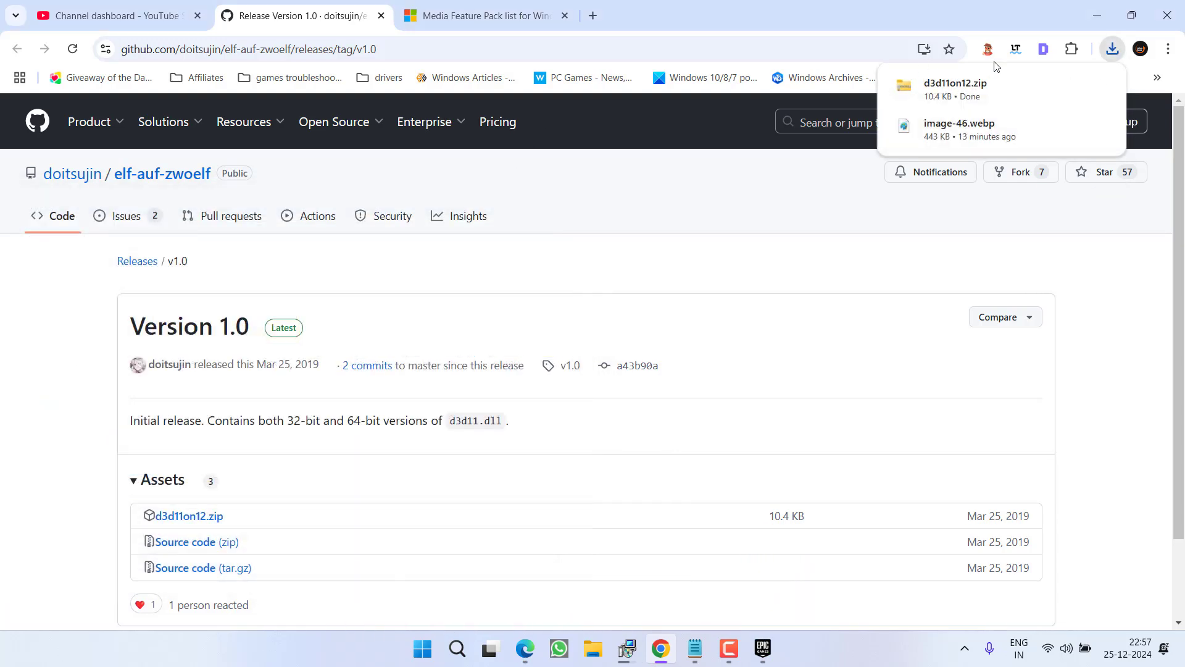
click(1088, 19)
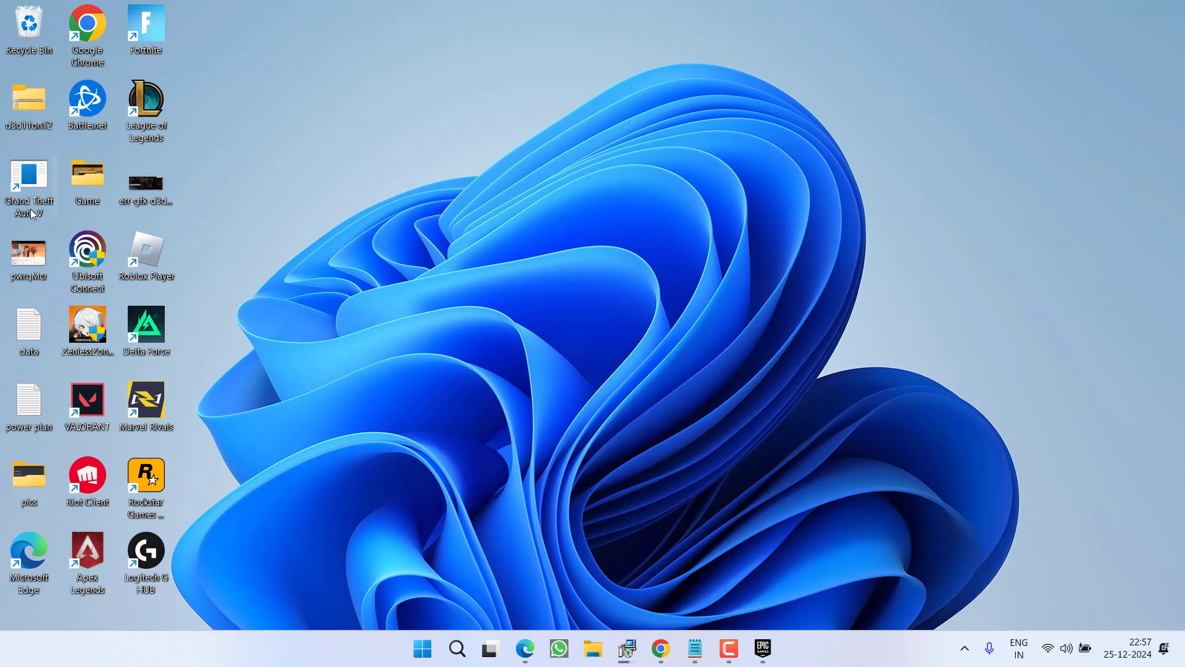
Copy d3d11.dll from the x64 folder inside d3d11on12.zip.
double_click(40, 130)
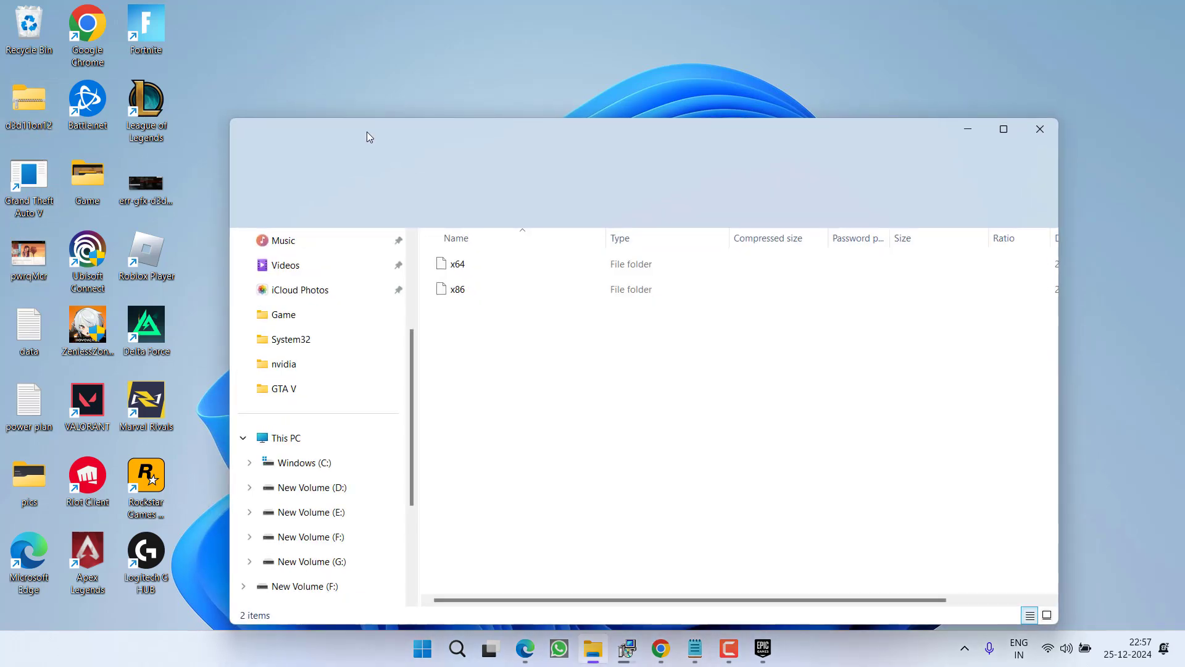
double_click(471, 268)
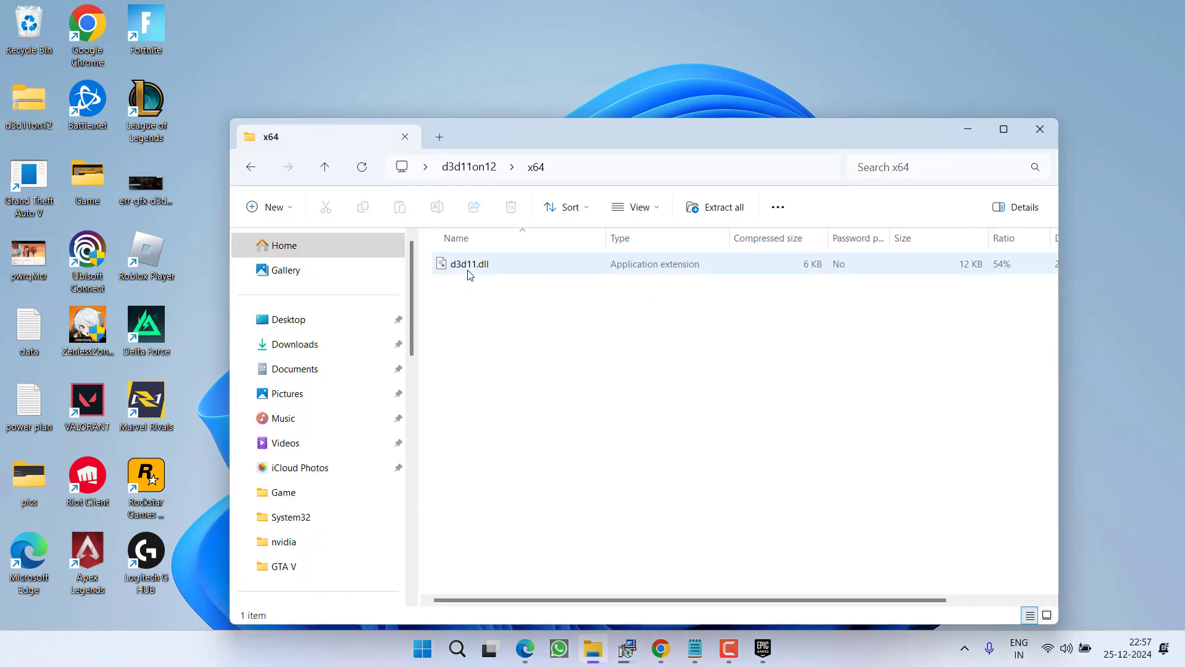
right_click(471, 273)
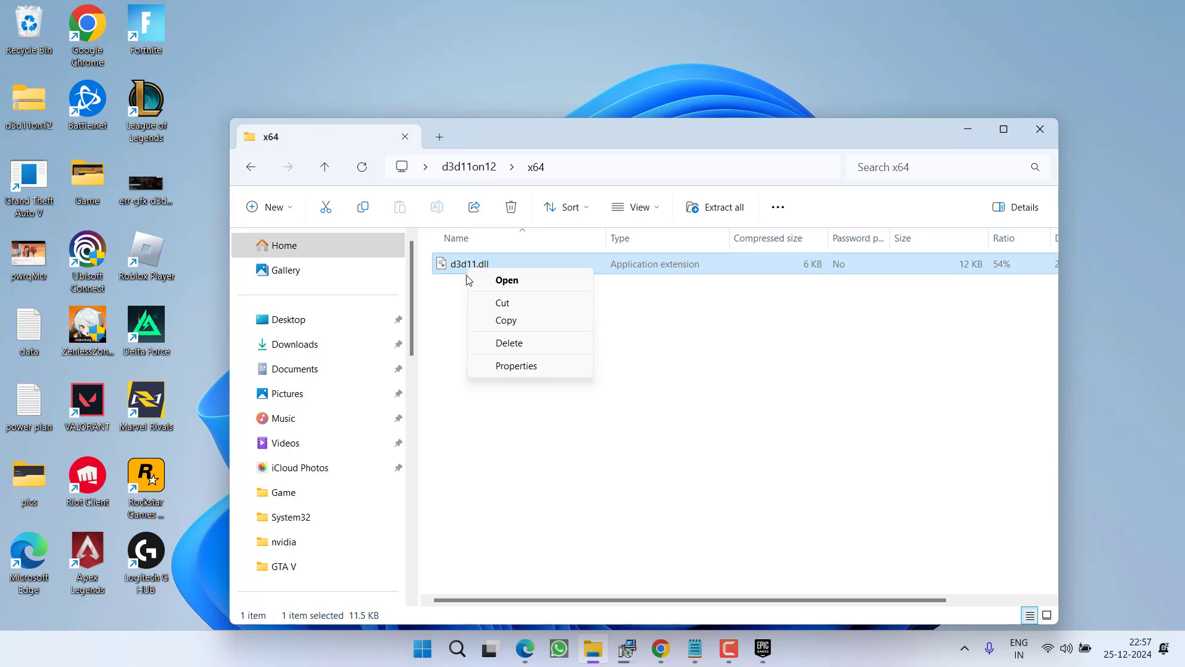
click(504, 321)
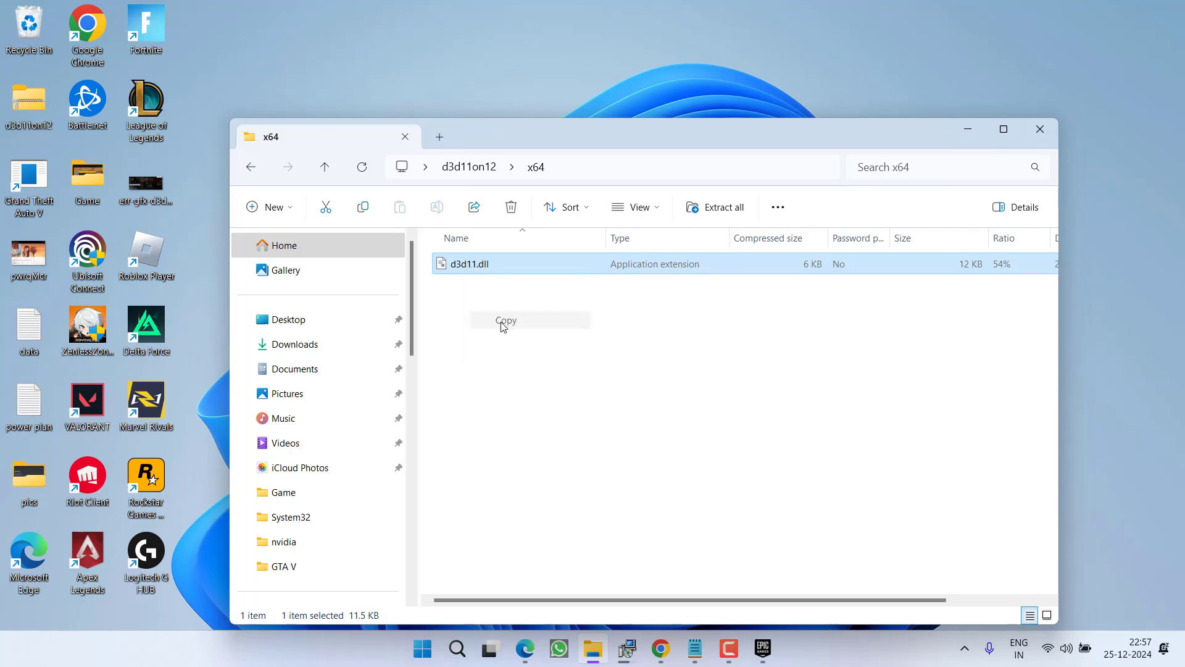
click(968, 132)
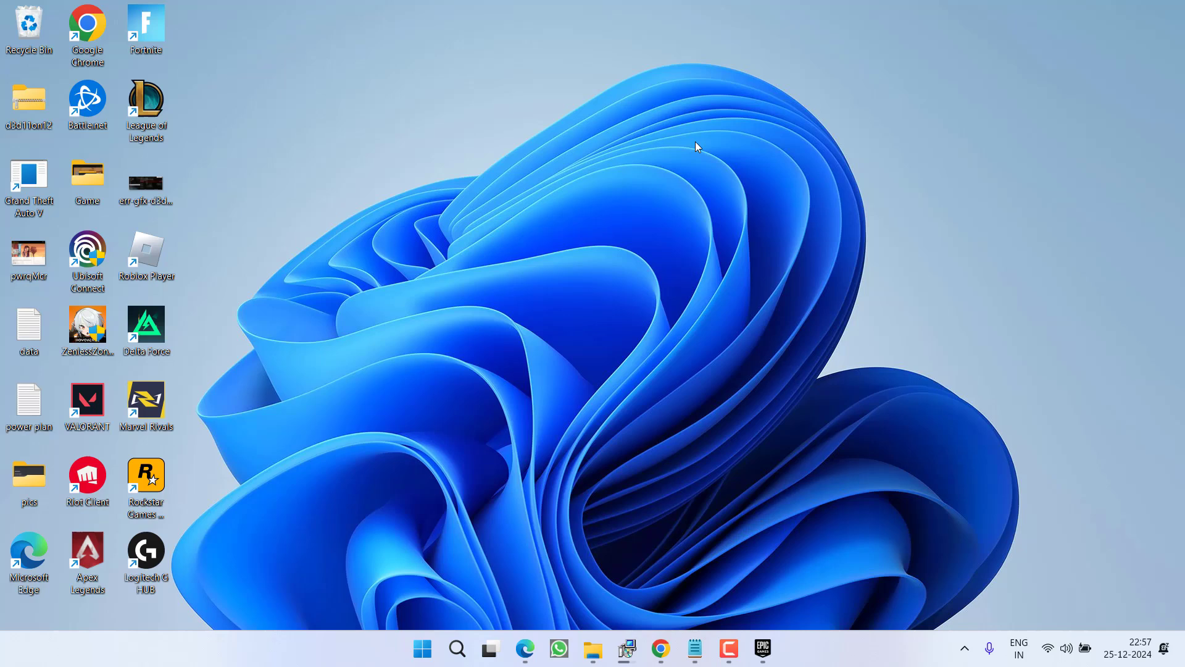
Paste d3d11.dll into F:\Rockstar Games\Grand Theft Auto V and minimise the window.
key(super+e)
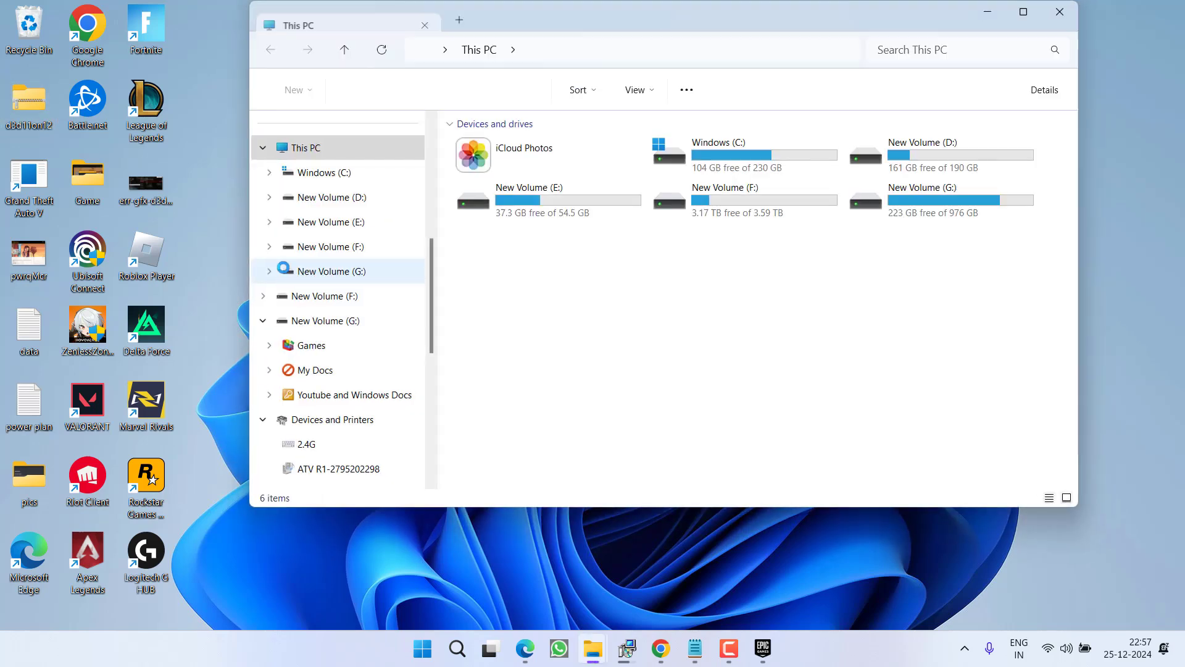
double_click(729, 197)
double_click(792, 145)
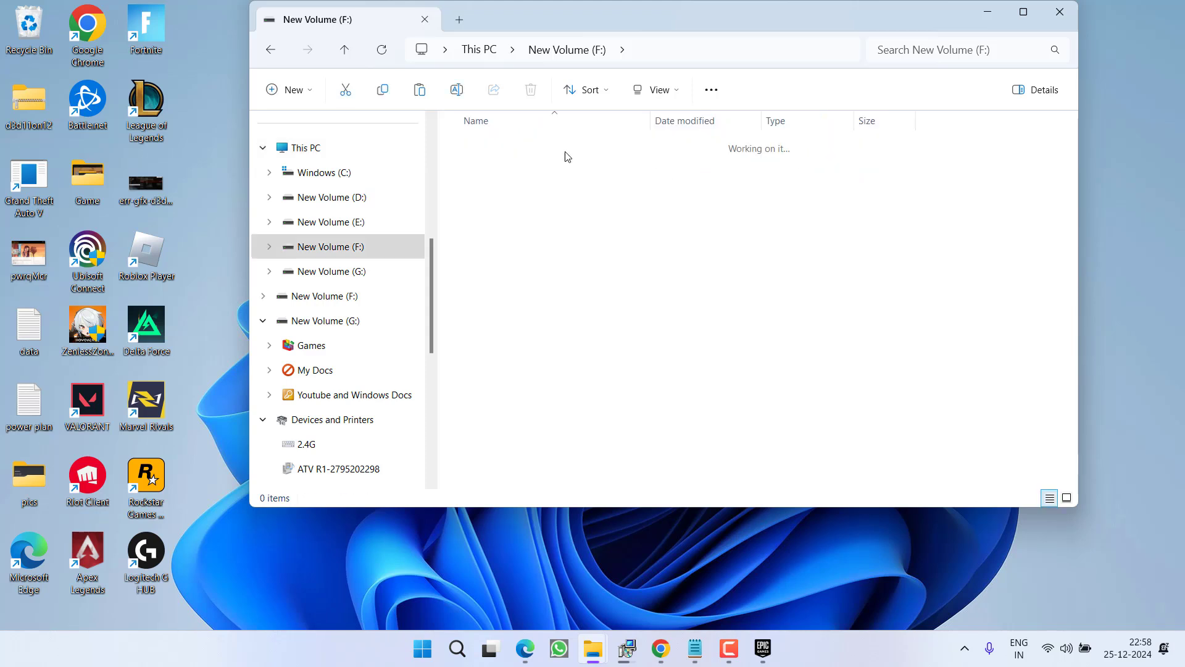
click(513, 148)
double_click(512, 148)
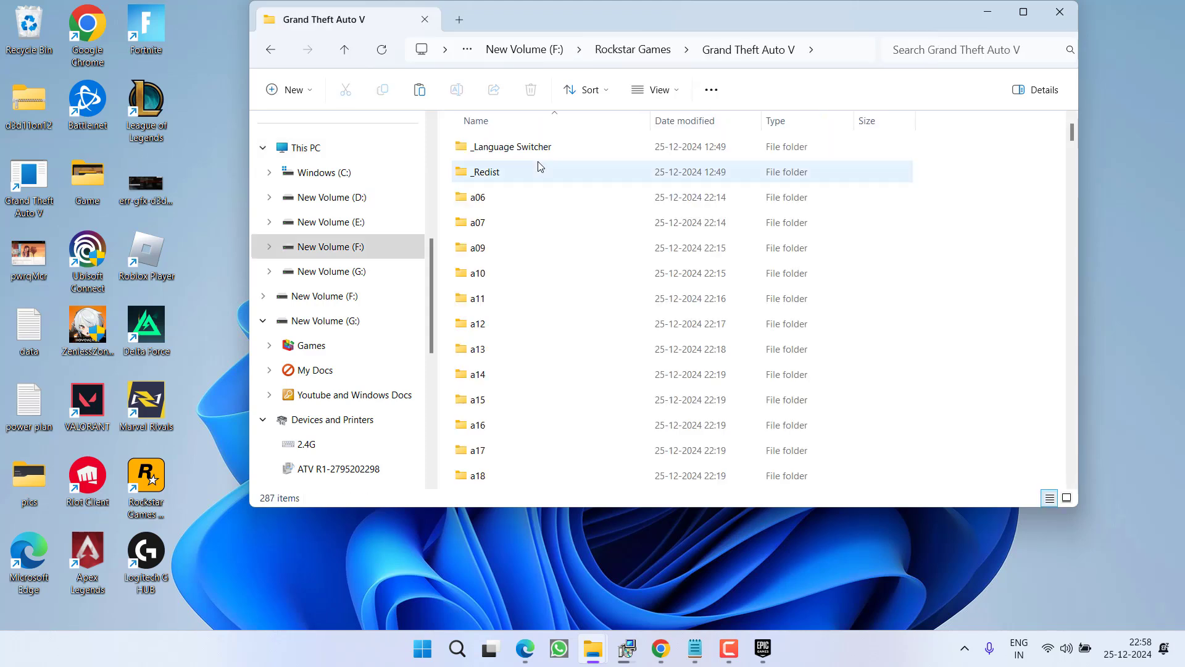
right_click(978, 175)
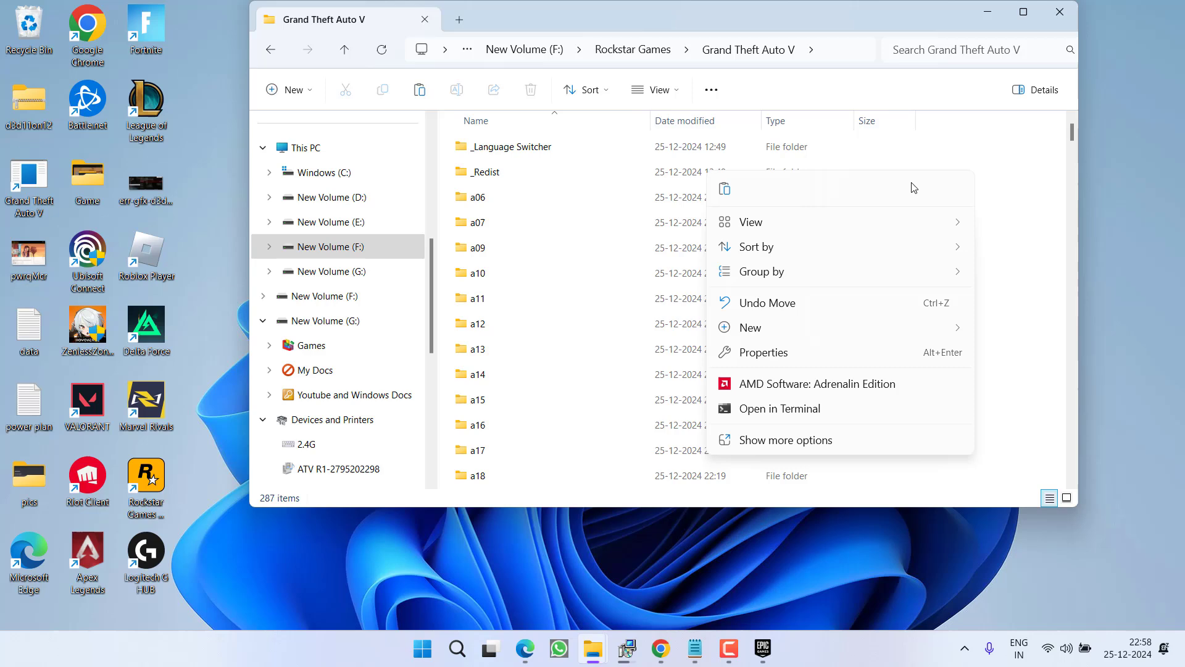
click(730, 198)
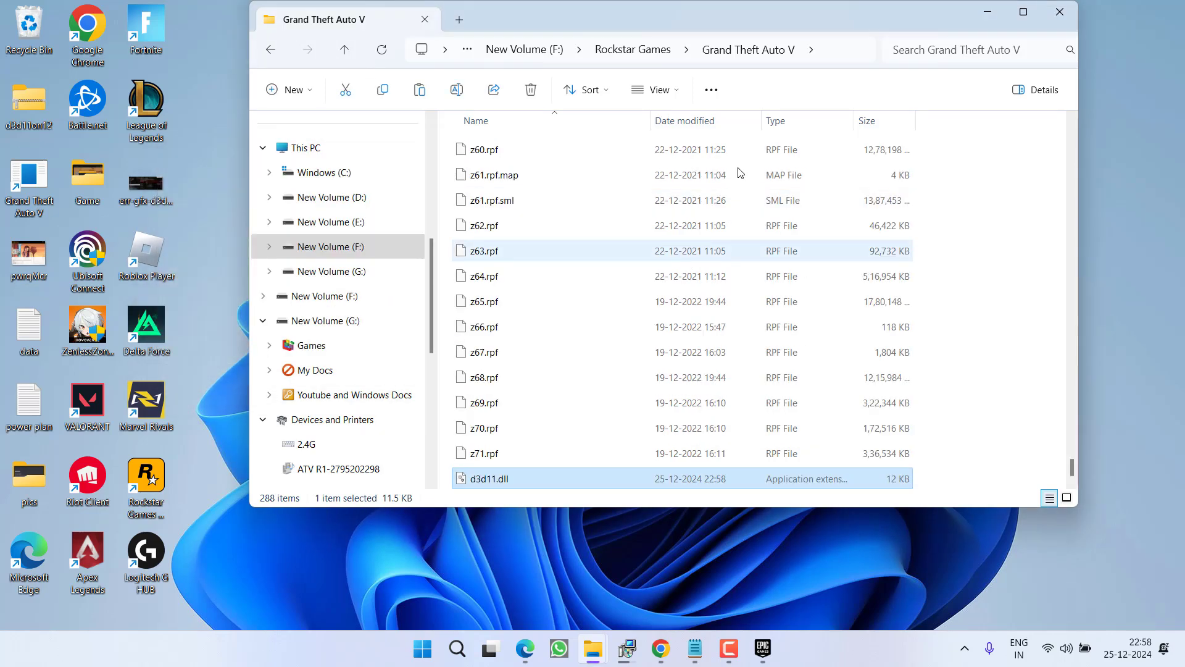
click(988, 11)
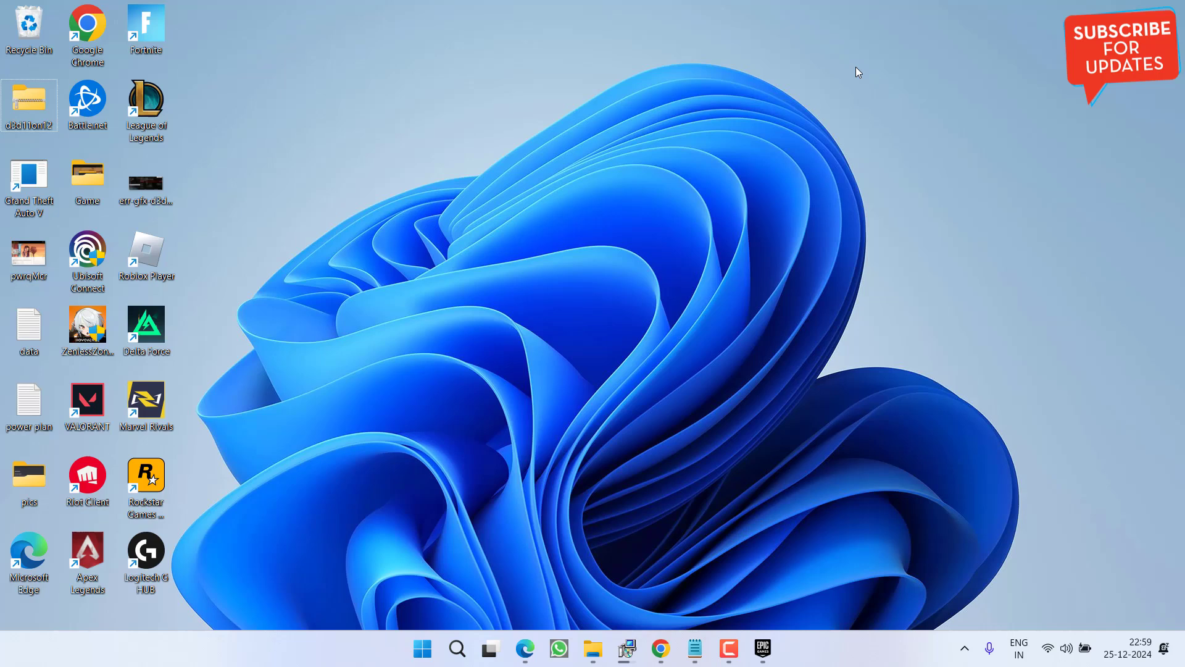
key(super+i)
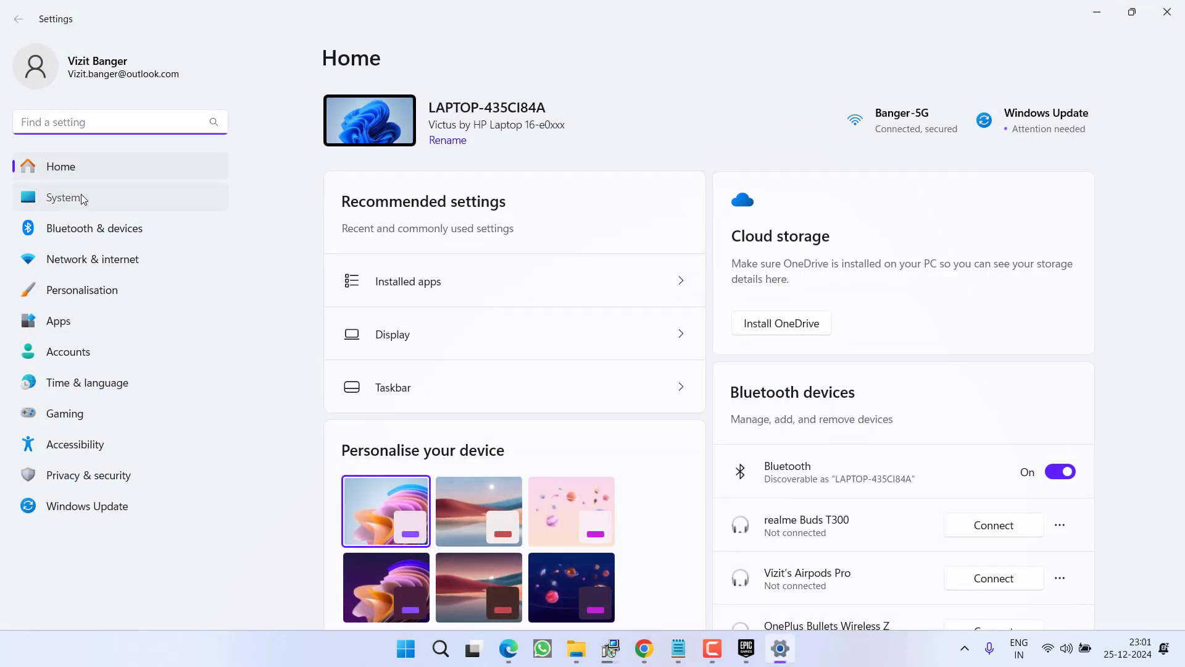
click(80, 194)
scroll(447, 334, down, 9)
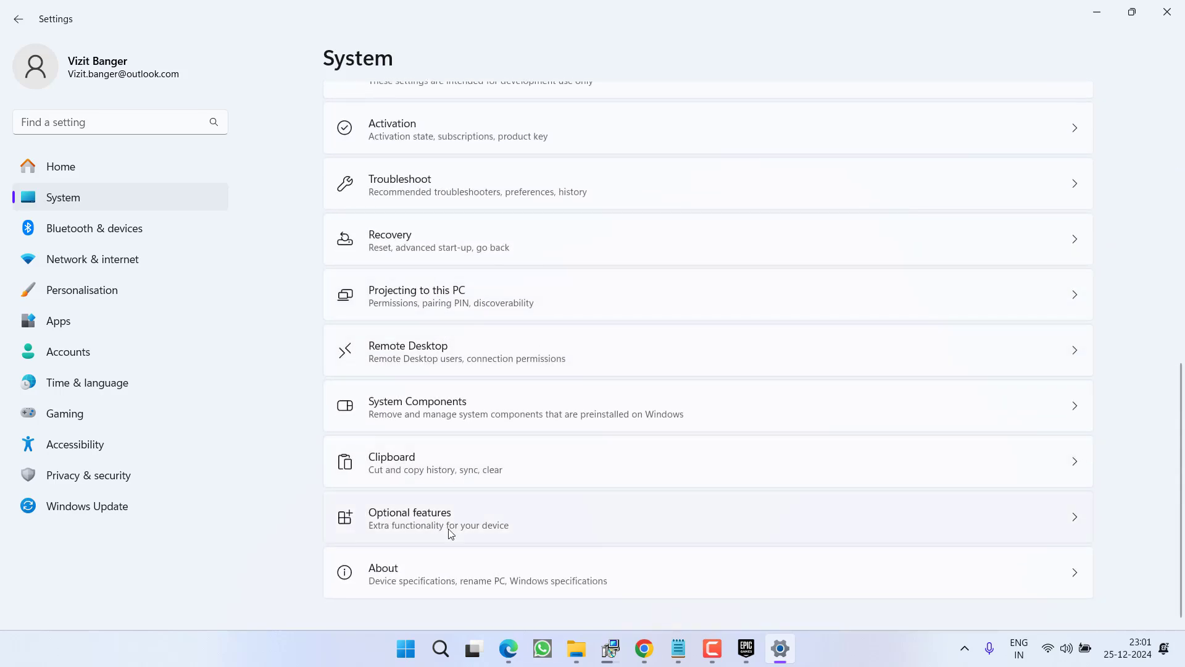
click(450, 529)
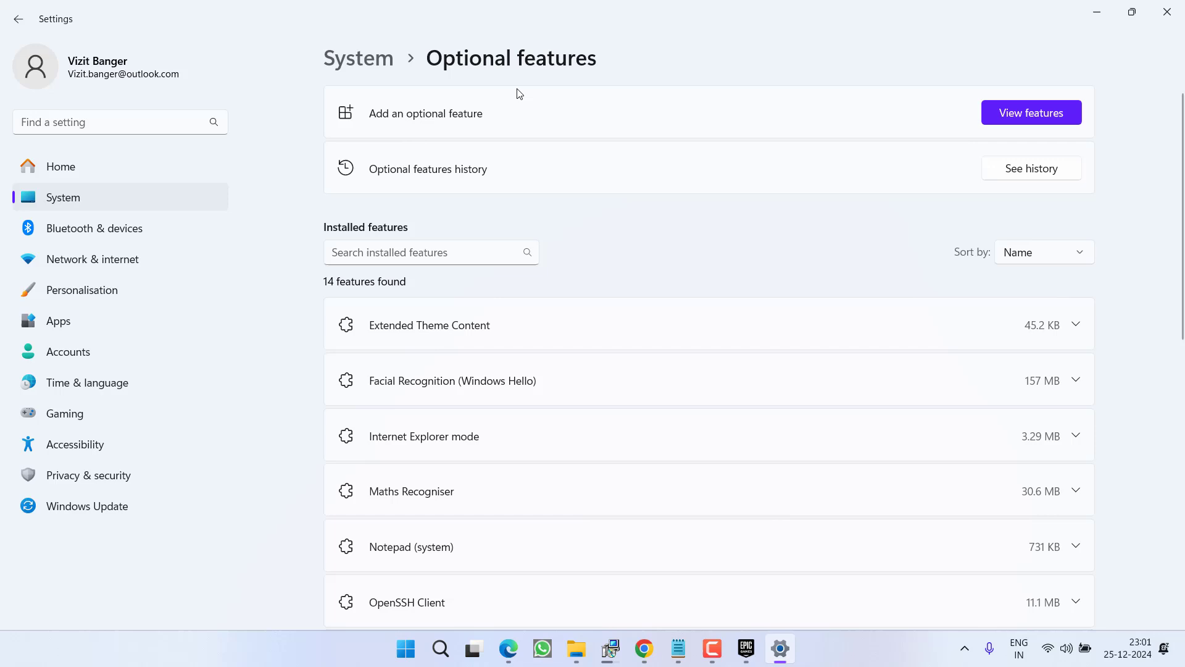
click(1014, 118)
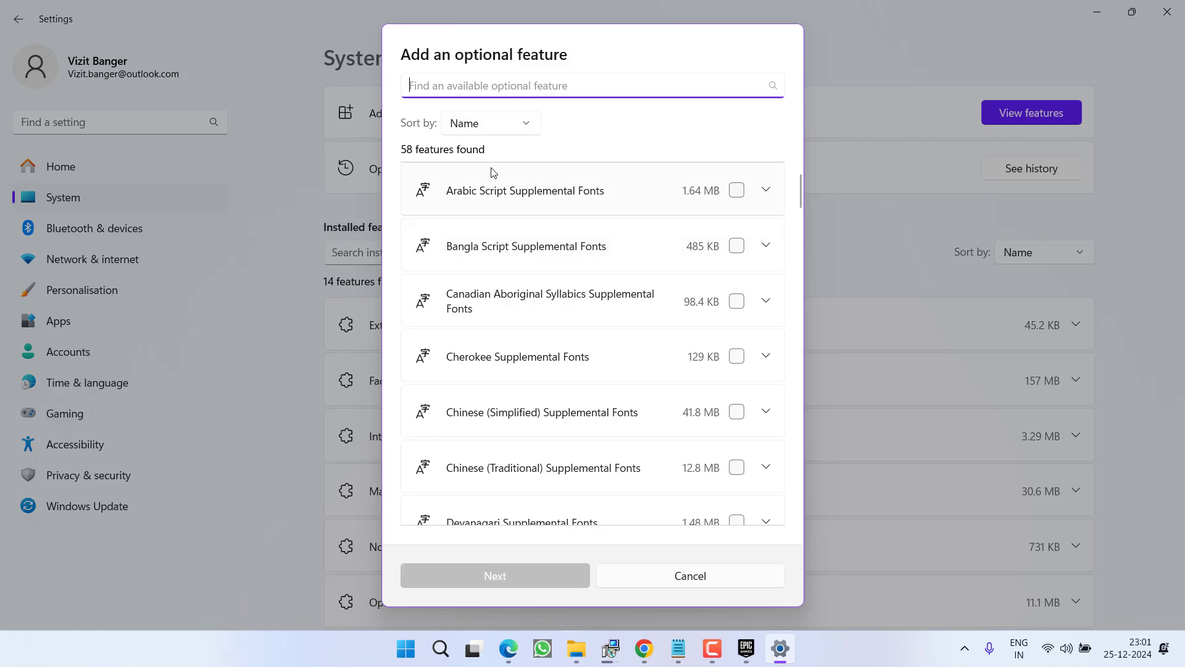
text(media)
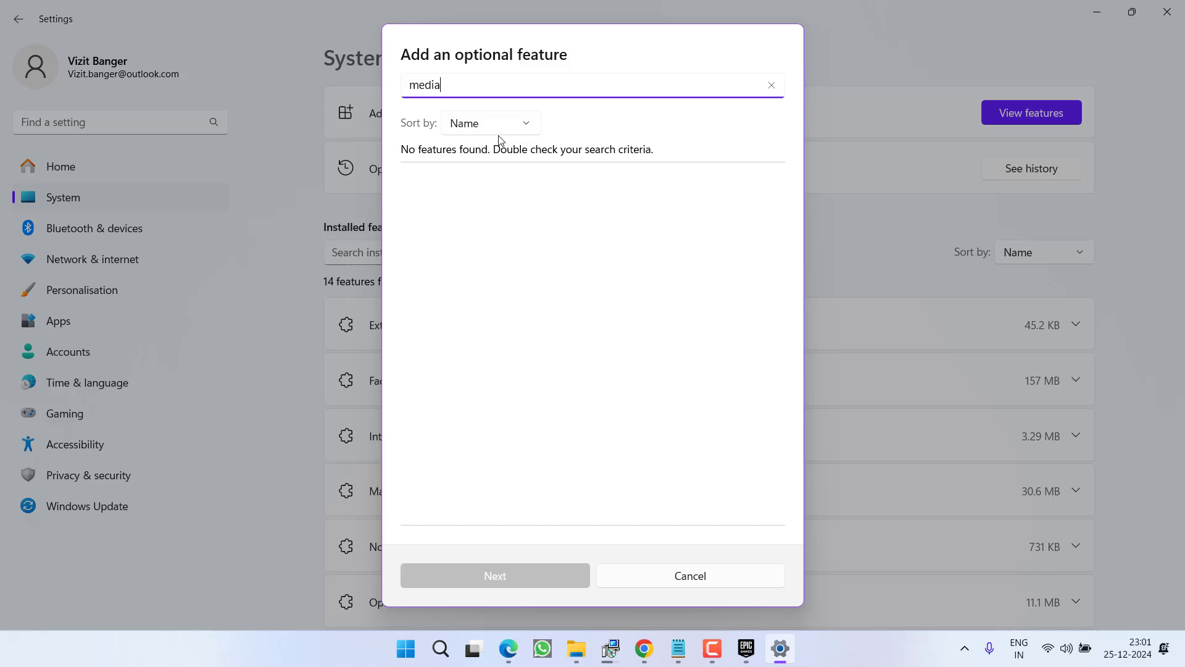
click(771, 85)
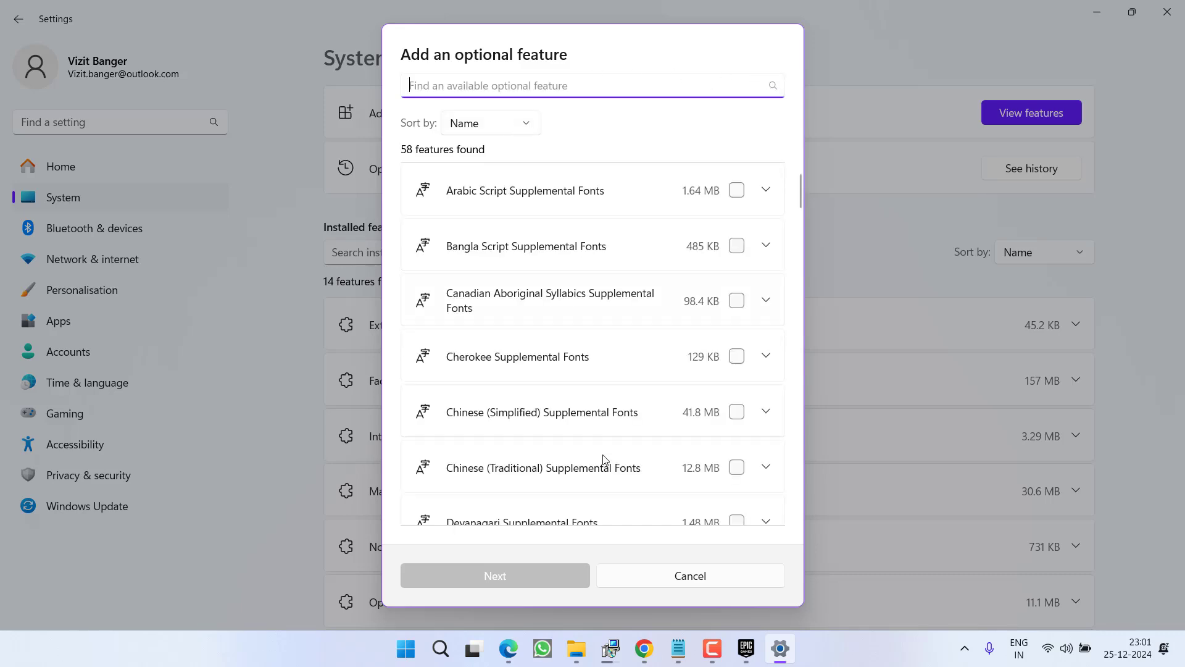
click(689, 579)
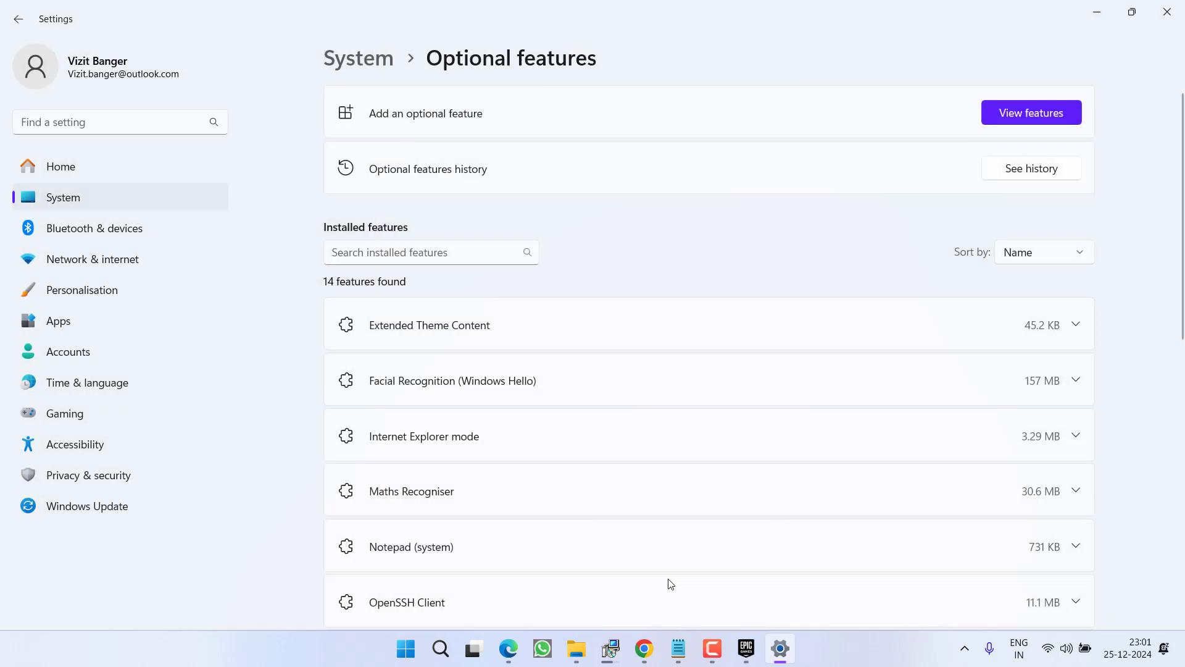
click(1167, 12)
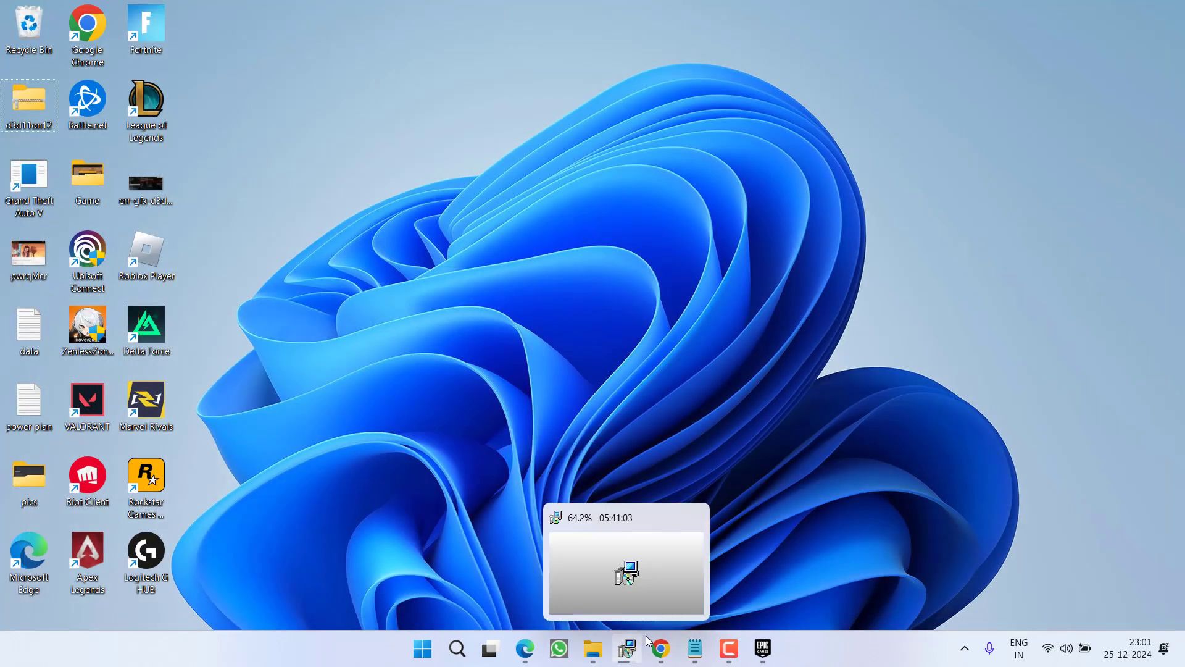
On the Media Feature Pack page, expand and collapse the Windows 11, 10 and 8 sections.
click(660, 648)
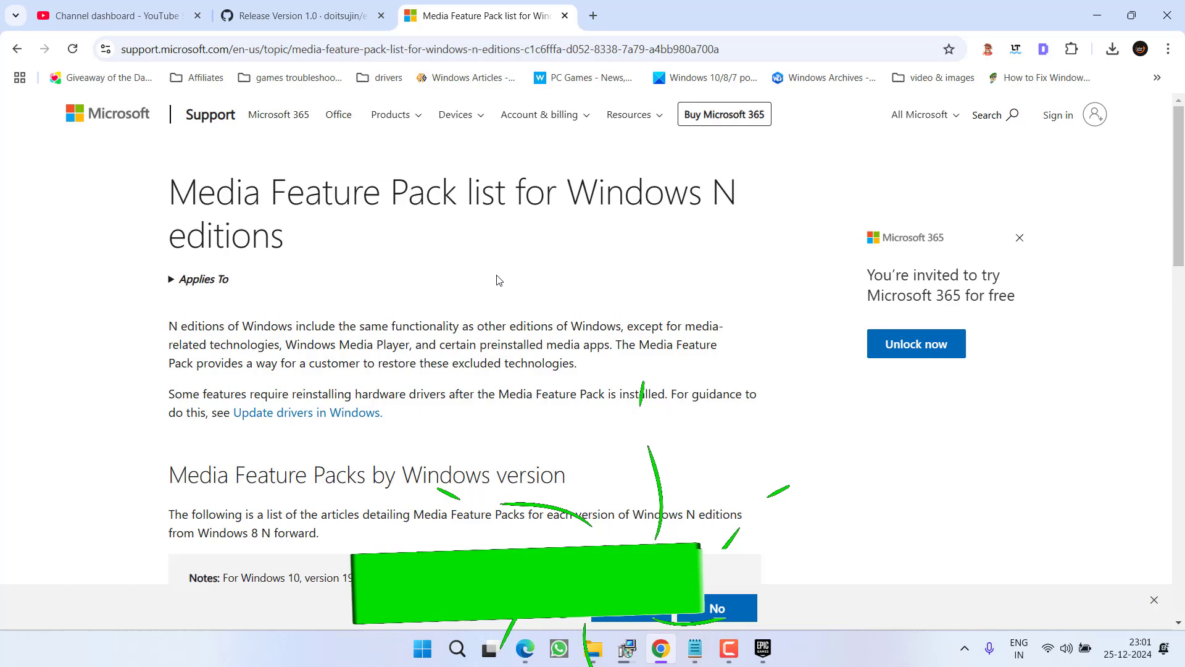
scroll(439, 267, down, 7)
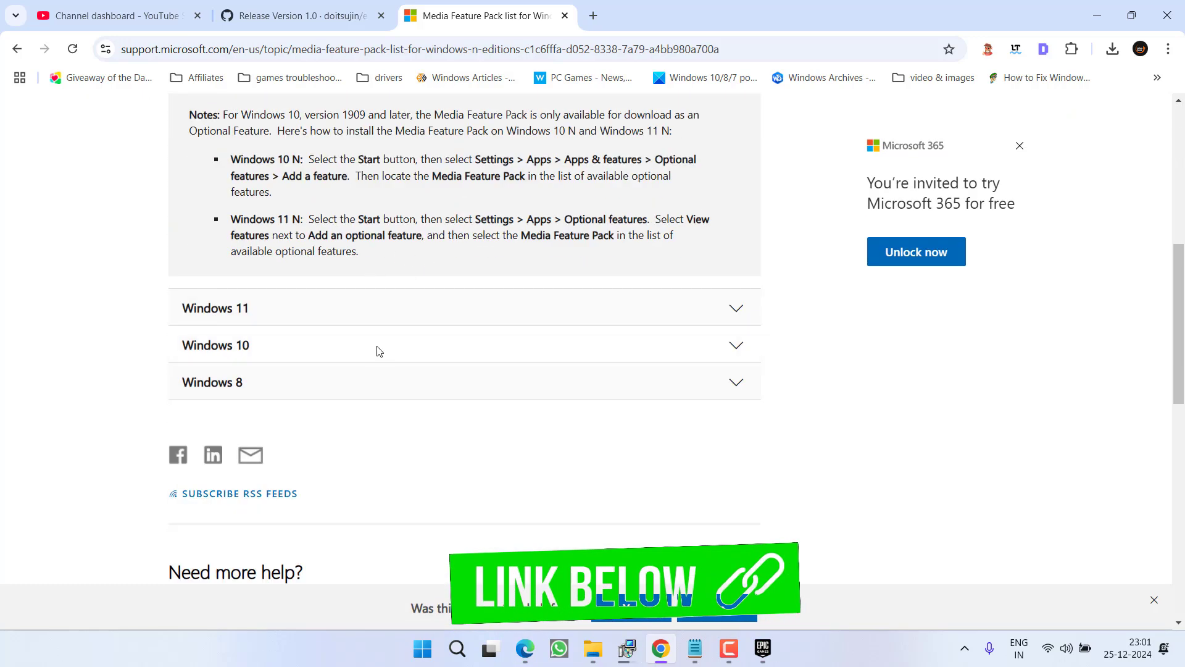
click(432, 320)
click(434, 320)
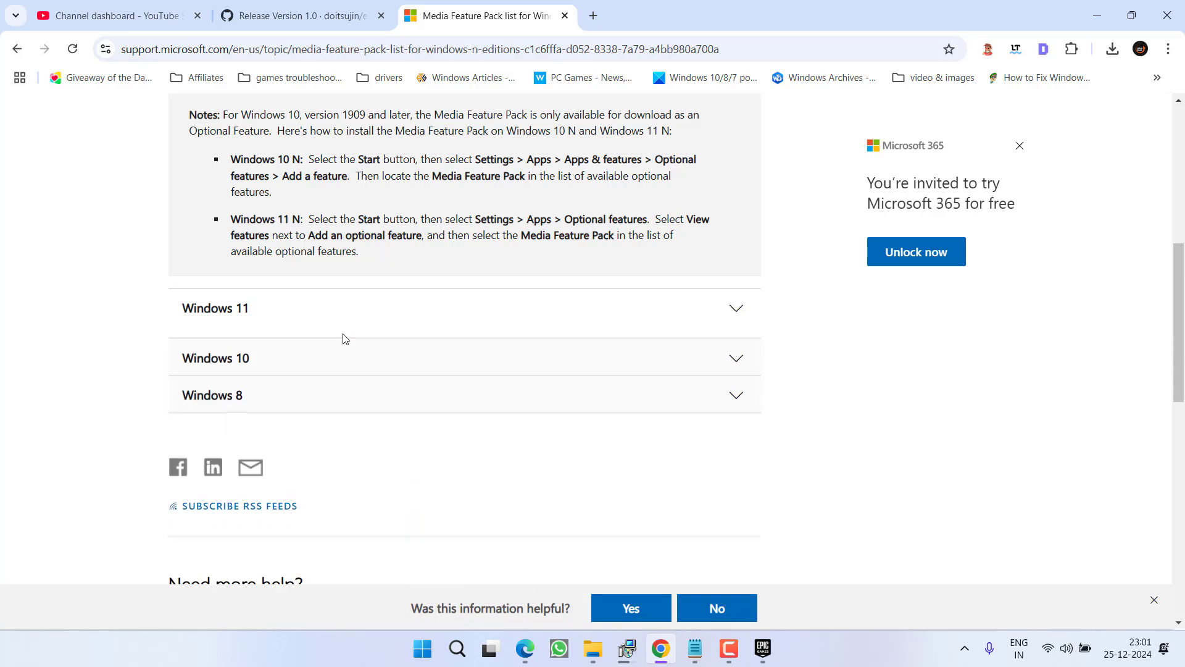
click(316, 353)
click(309, 355)
click(321, 390)
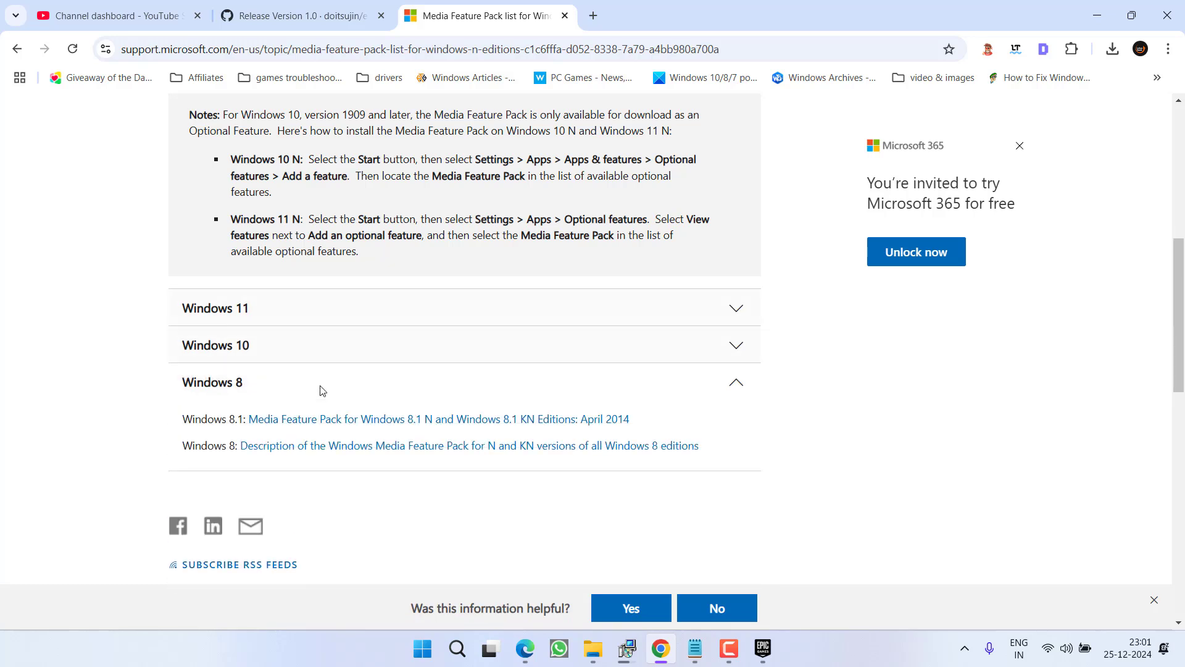
click(346, 384)
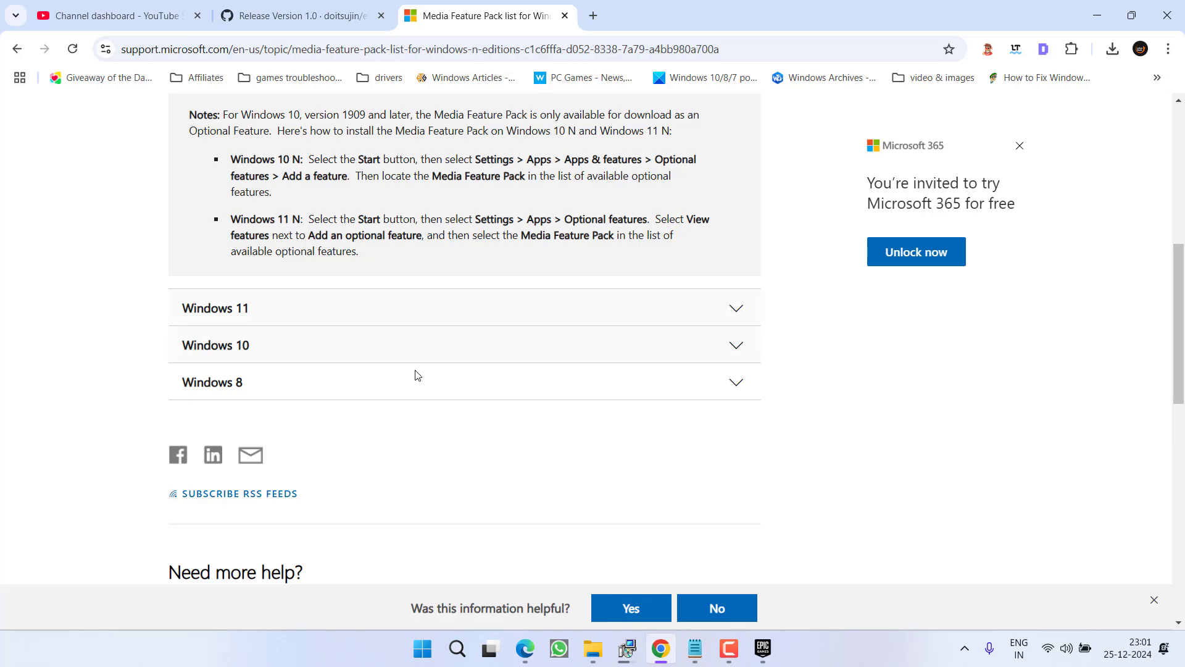
Minimise Chrome to reveal the desktop and its game shortcuts.
click(1093, 13)
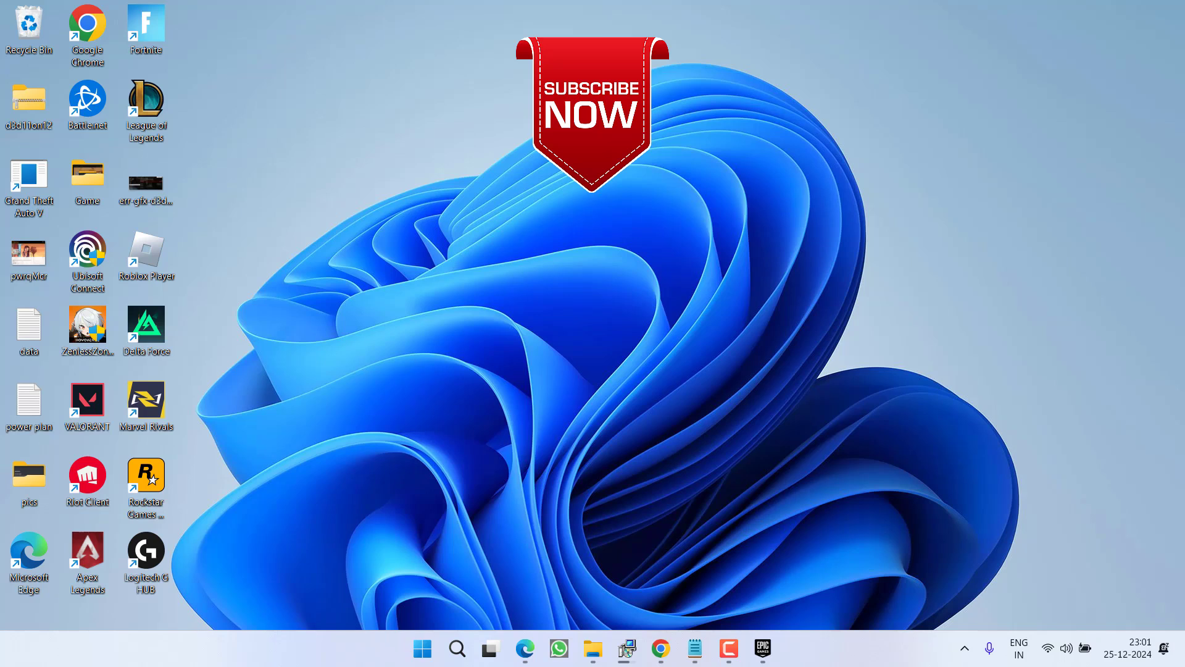